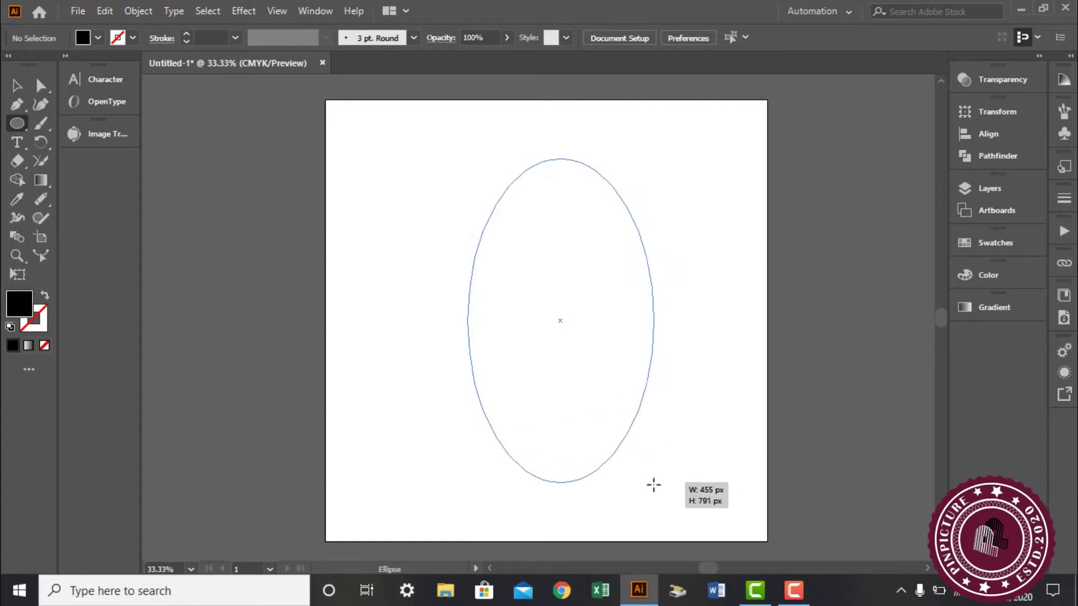
Fill the drawn ellipse with yellow, hex FFDA00.
double_click(24, 304)
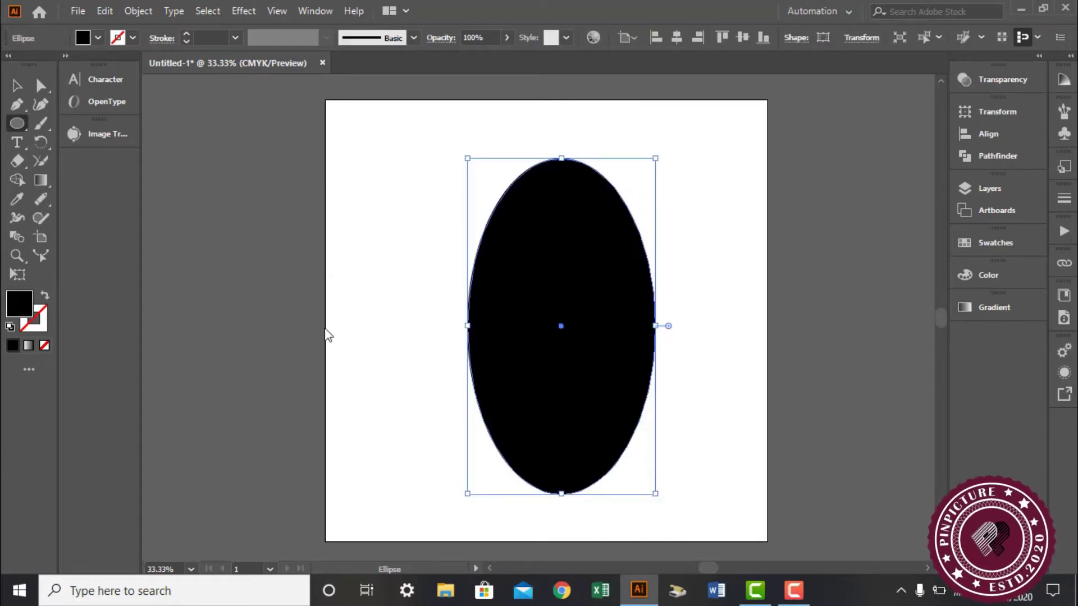
click(516, 509)
click(459, 335)
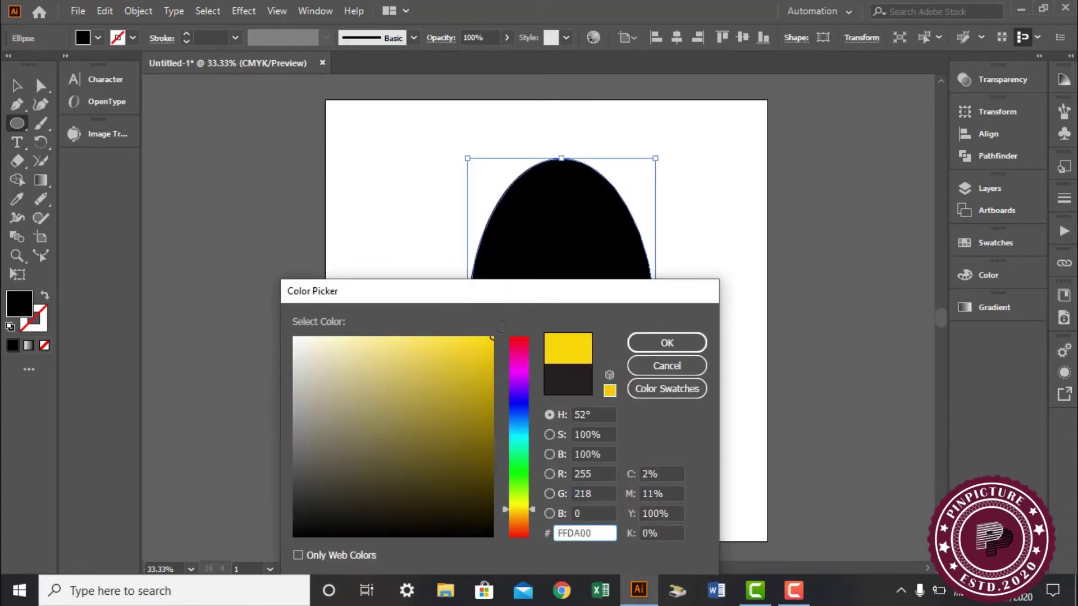
click(667, 342)
Center the yellow ellipse horizontally and vertically on the artboard, and deselect it.
click(17, 85)
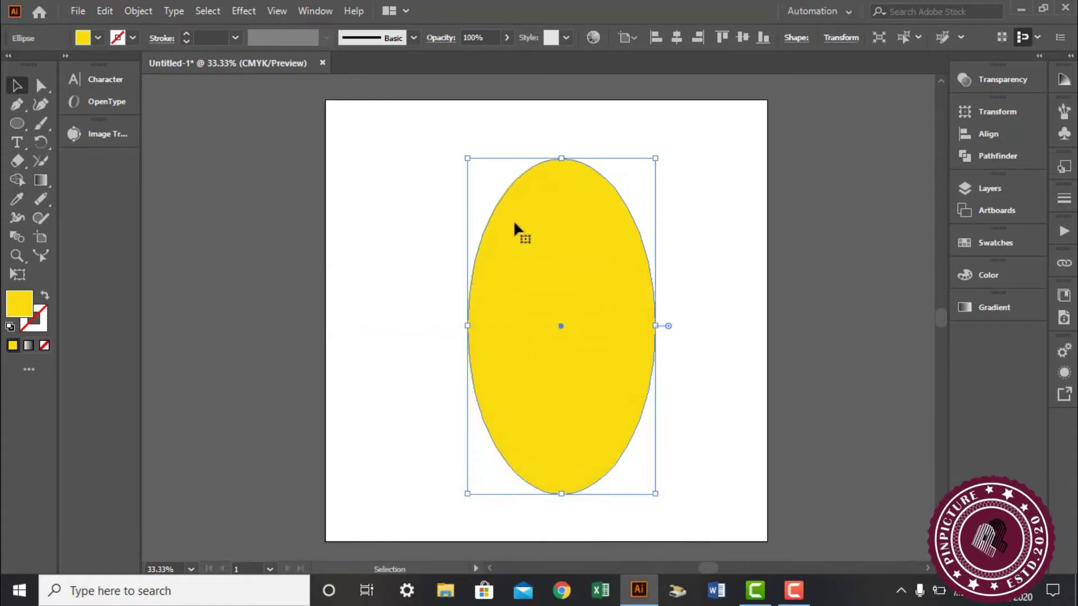
drag(579, 315, 572, 290)
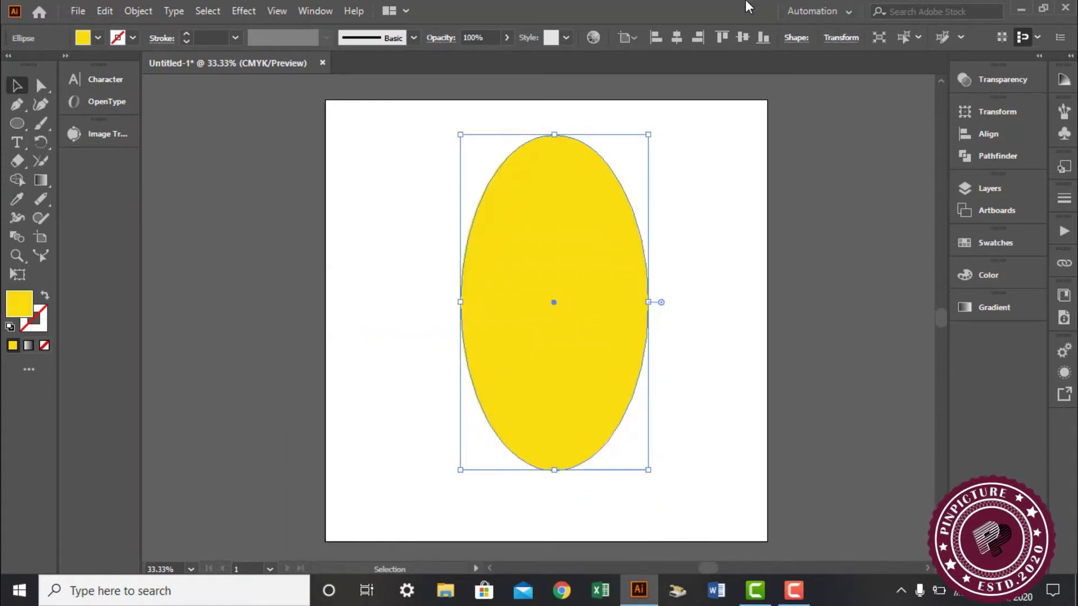
click(677, 38)
click(722, 38)
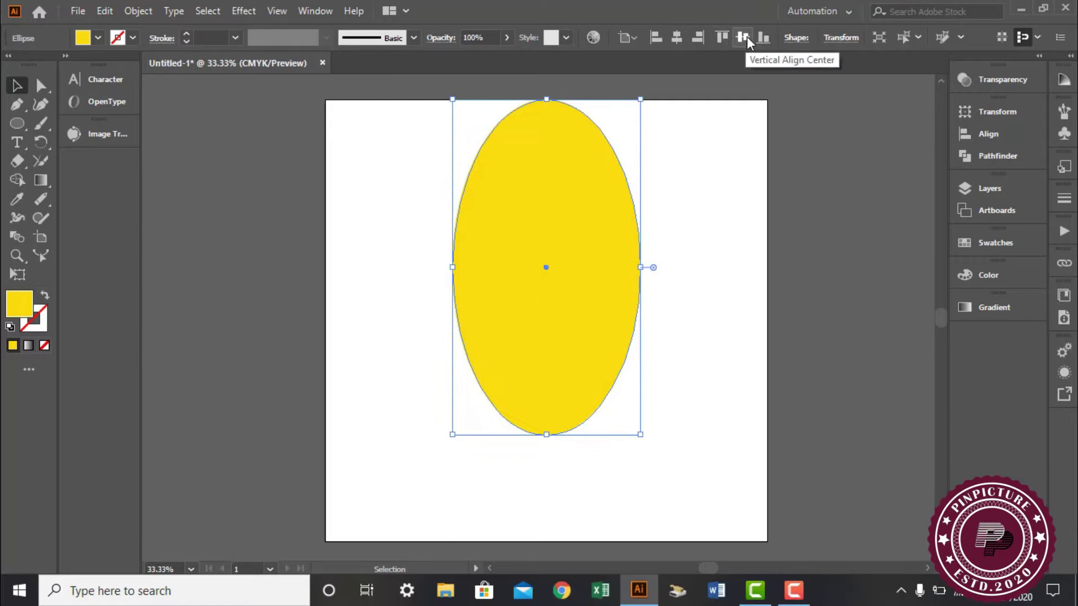
click(743, 38)
click(697, 240)
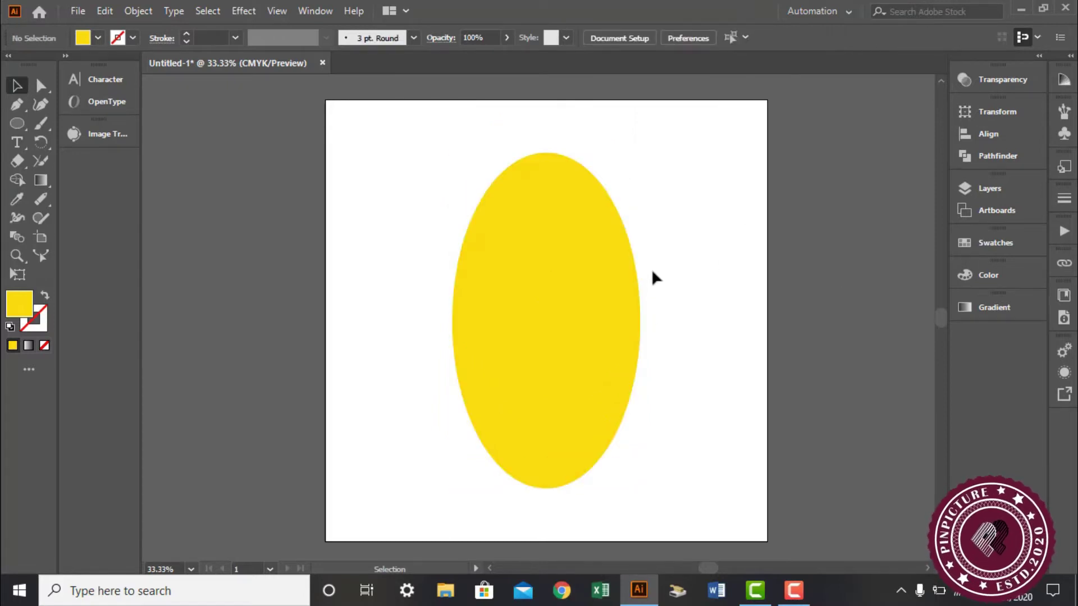
Select the ellipse's top anchor point and lengthen its curve handles outward with the Scale tool to broaden the top.
click(615, 270)
click(41, 85)
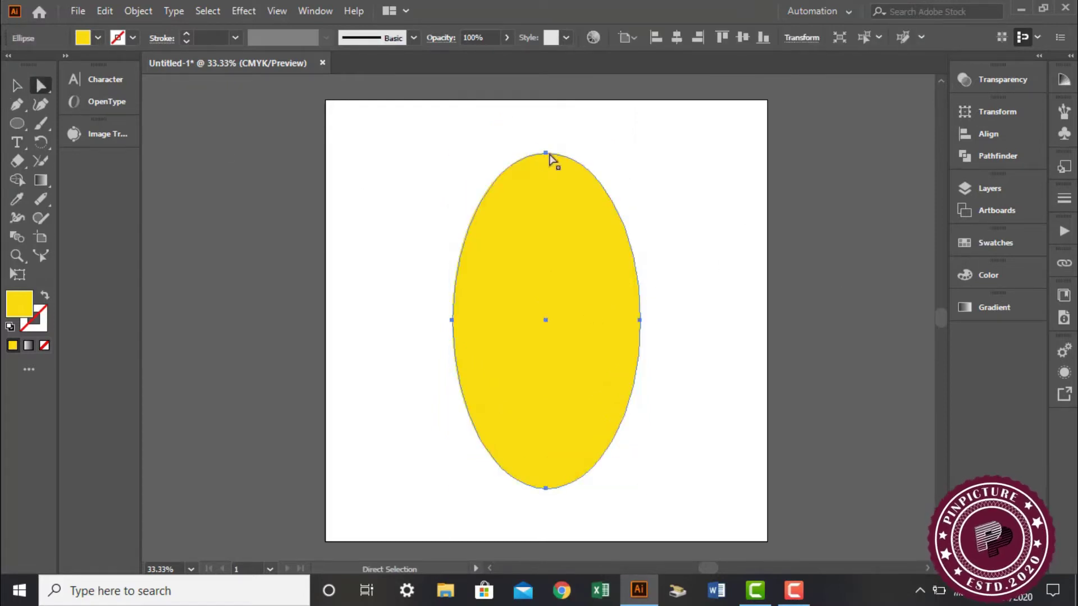
drag(488, 156, 666, 164)
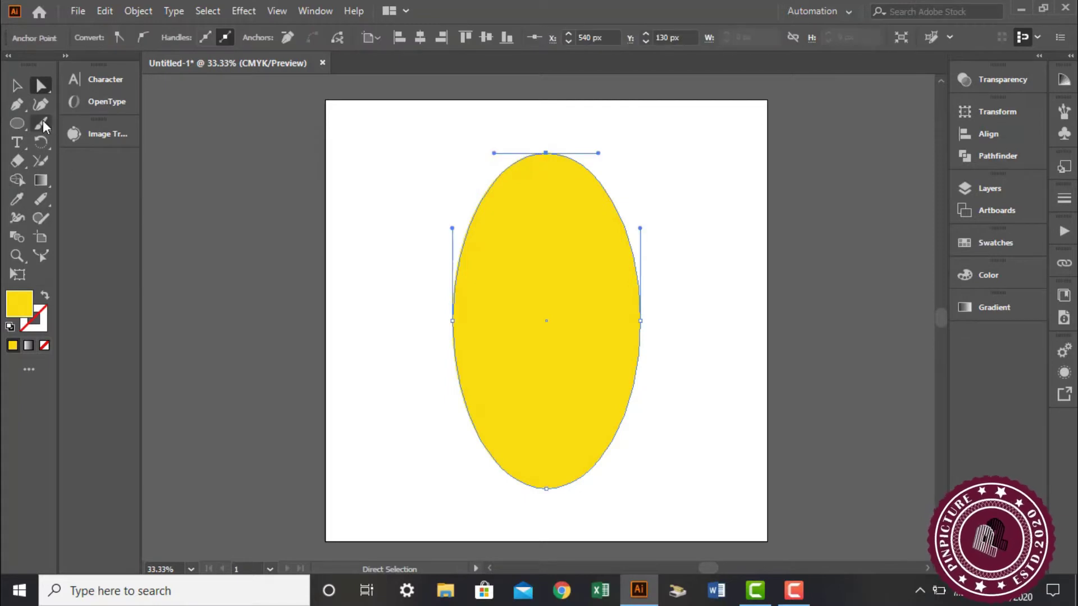
click(41, 142)
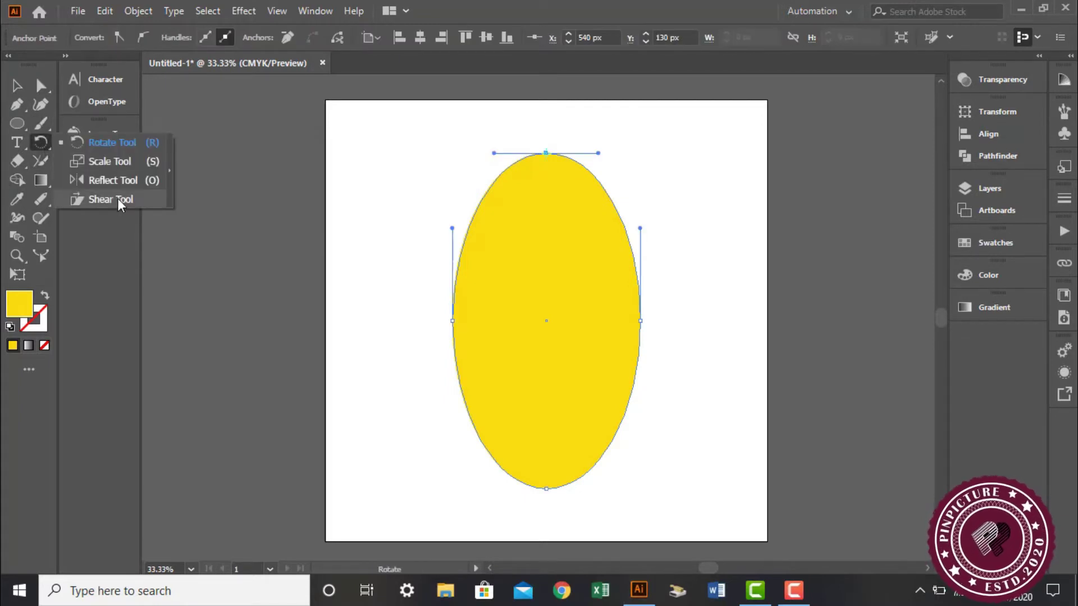
click(118, 167)
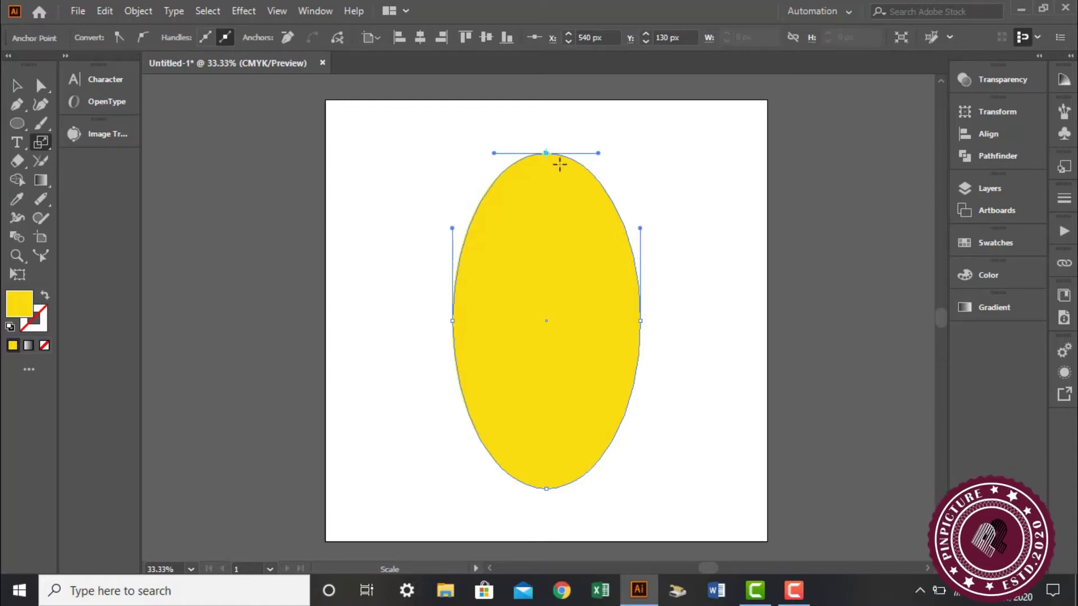
drag(598, 153, 621, 154)
click(40, 85)
drag(656, 210, 629, 442)
mouse_move(641, 228)
mouse_down()
mouse_move(652, 226)
mouse_move(662, 249)
mouse_move(655, 233)
mouse_up()
key(ctrl+z)
drag(640, 321, 609, 319)
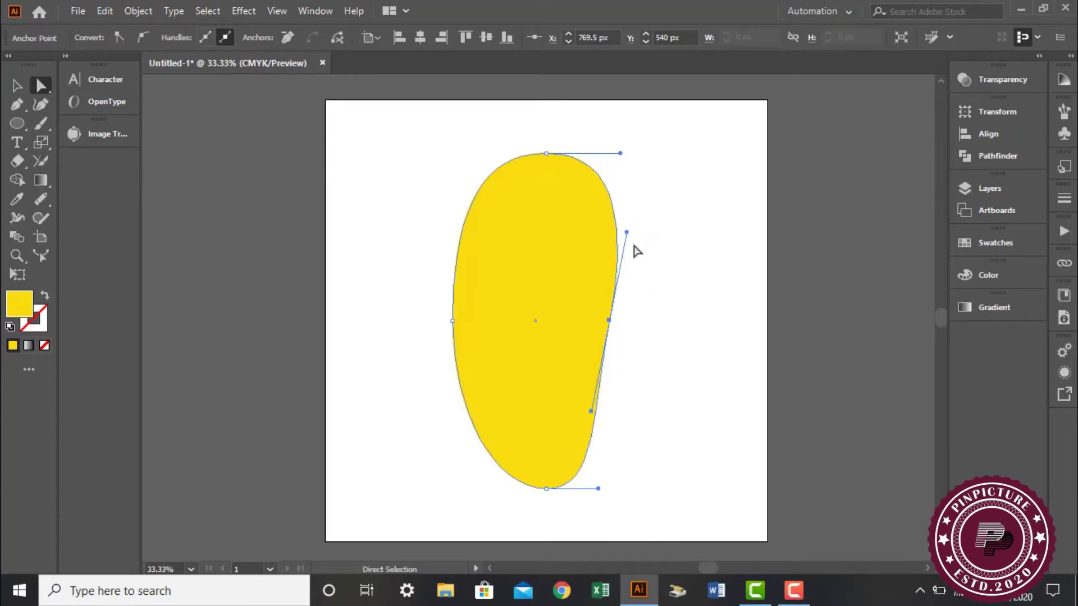
key(ctrl+z)
Reshape the ellipse into a mango outline by moving the right anchor point inward and the left anchor point slightly outward.
drag(658, 232, 667, 239)
drag(640, 320, 615, 317)
drag(453, 321, 436, 313)
click(720, 357)
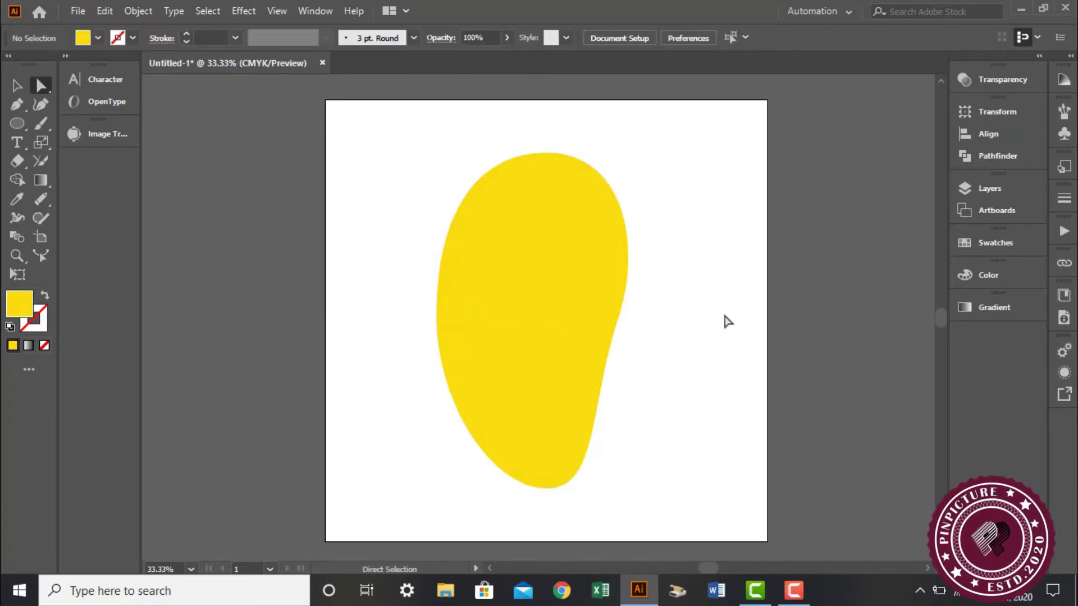
Select the mango shape and add a gradient mesh point at its center with the Mesh tool.
drag(656, 150, 291, 311)
click(17, 85)
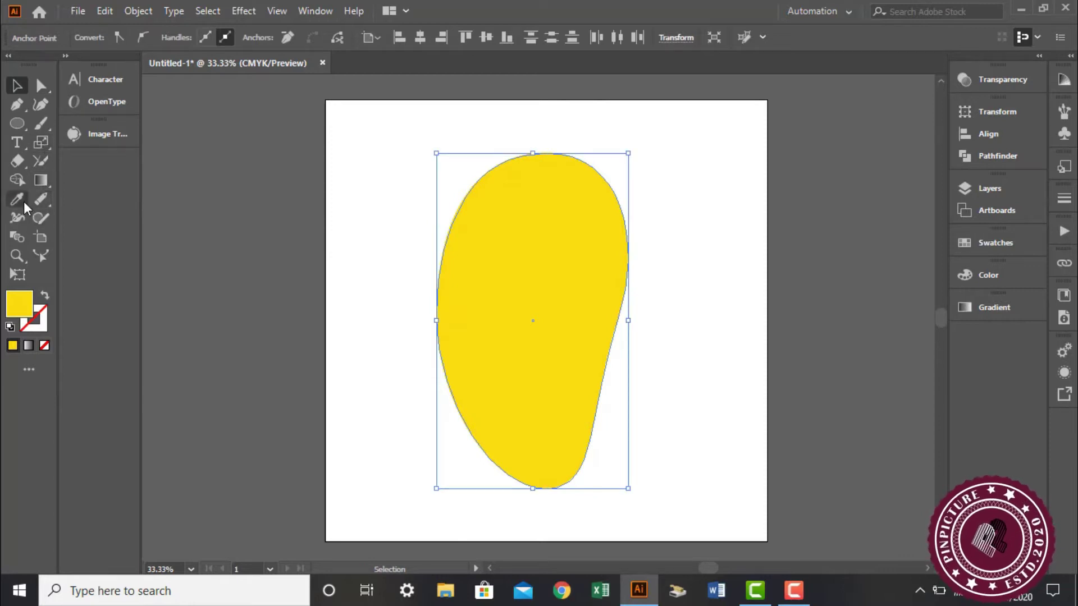
click(46, 147)
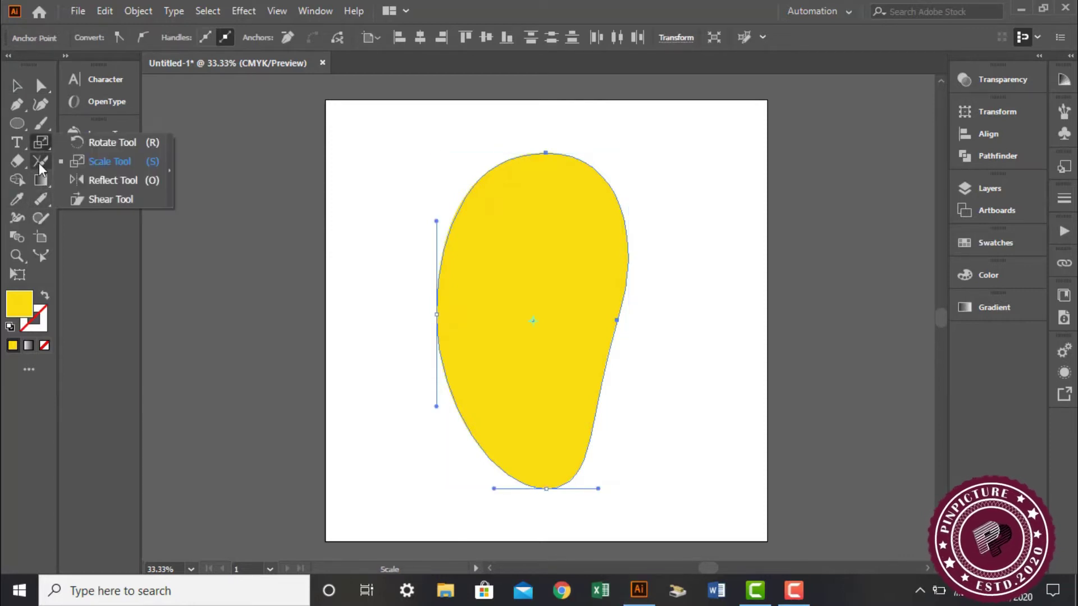
click(50, 188)
click(78, 198)
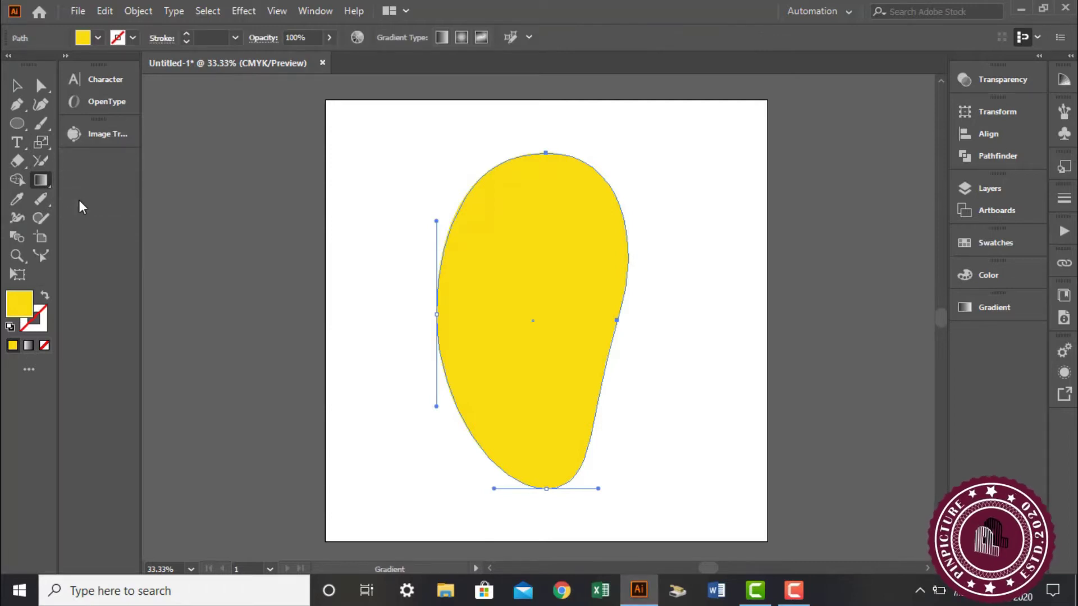
click(45, 184)
click(79, 202)
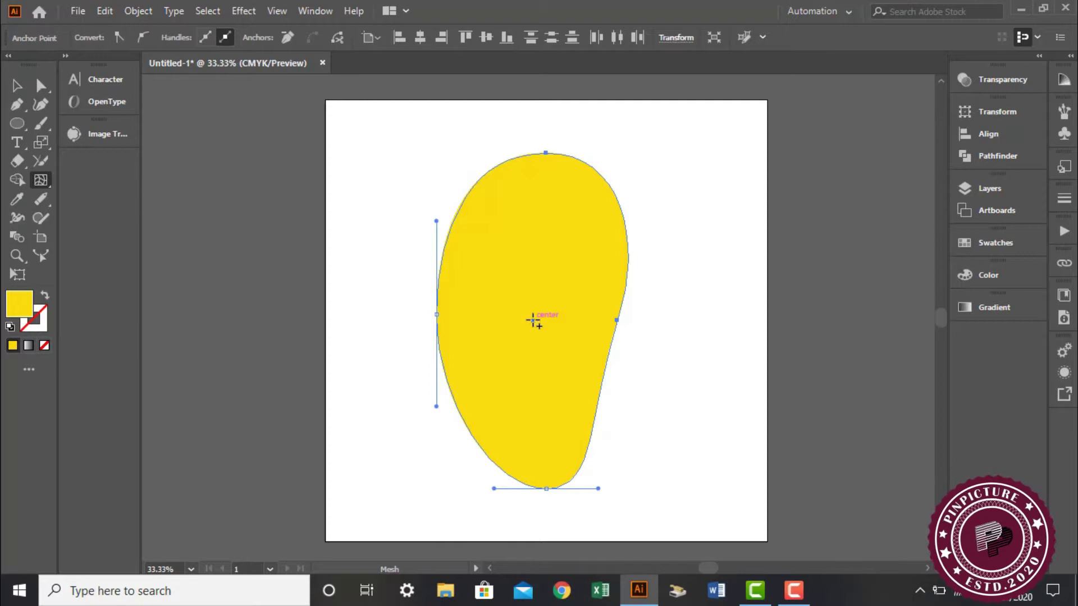
ctrl+click(534, 257)
click(38, 187)
click(81, 202)
click(532, 320)
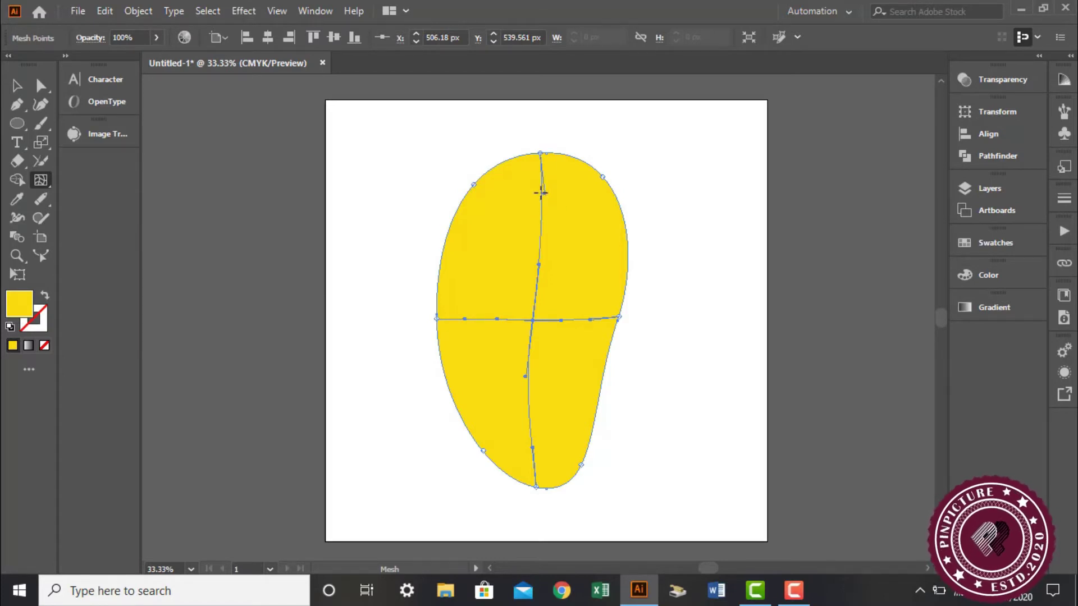
Add mesh points along the center lines near the shape's top, bottom, right and left edges, and deselect the mesh.
click(542, 194)
click(534, 458)
click(601, 318)
click(461, 319)
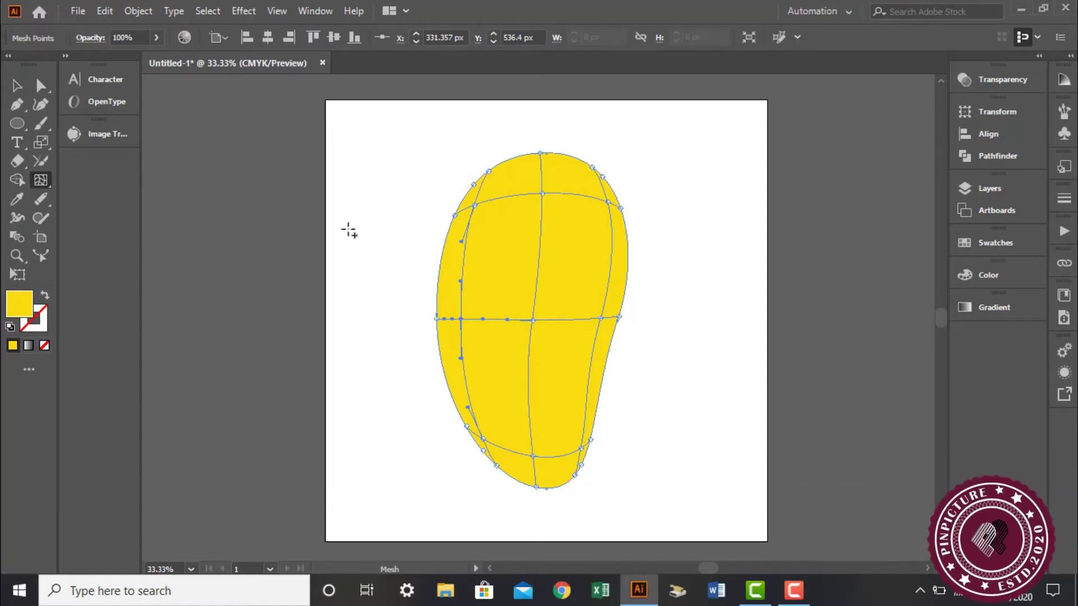
key(v)
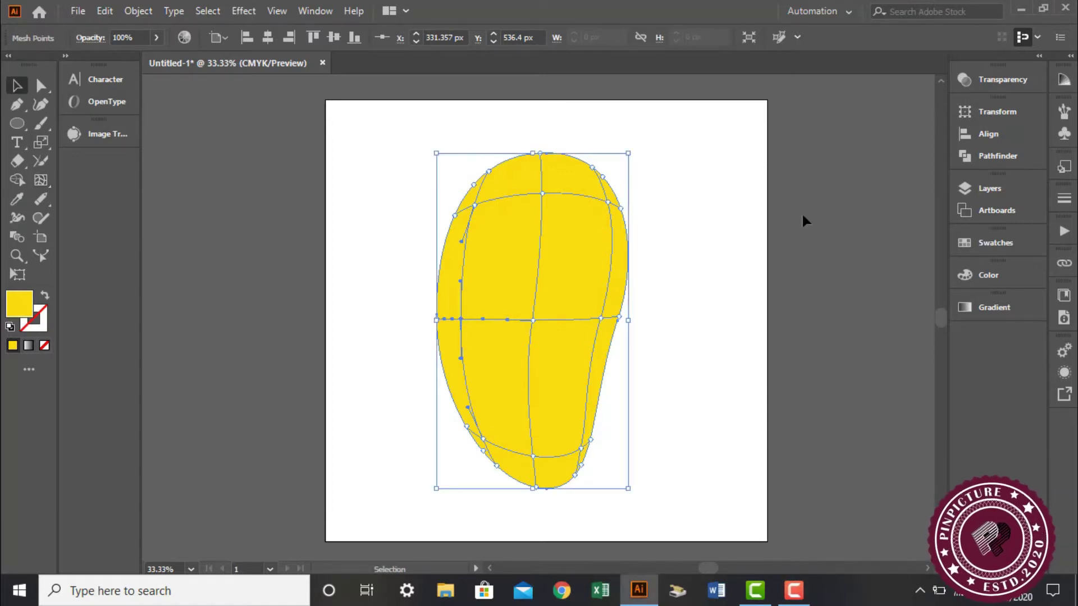
click(703, 247)
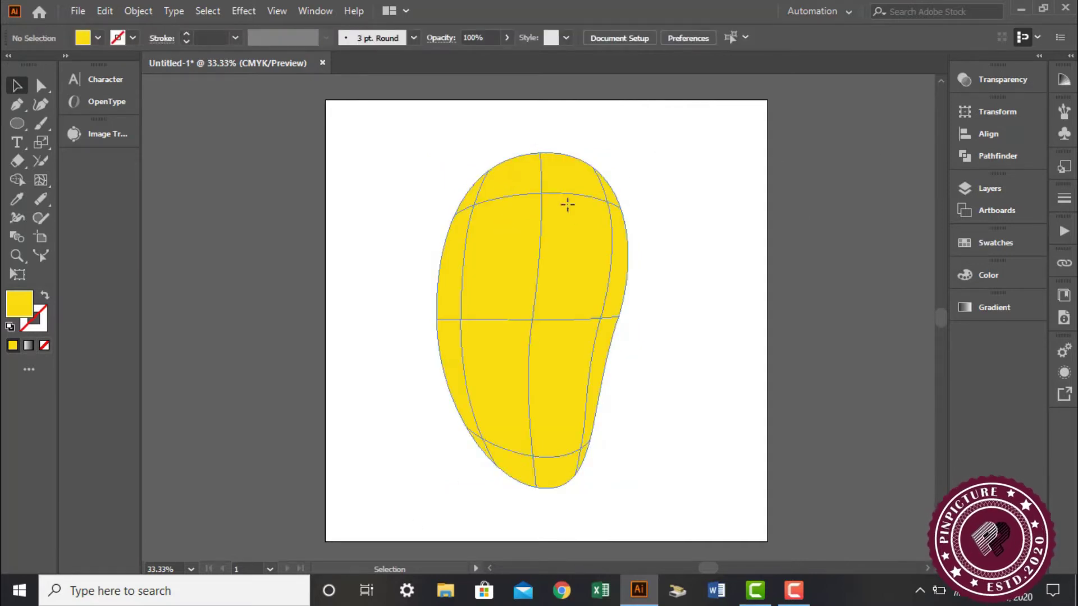
Move the mesh's four inner corner points inward, away from the outline, using Direct Selection.
click(567, 207)
click(42, 86)
click(608, 206)
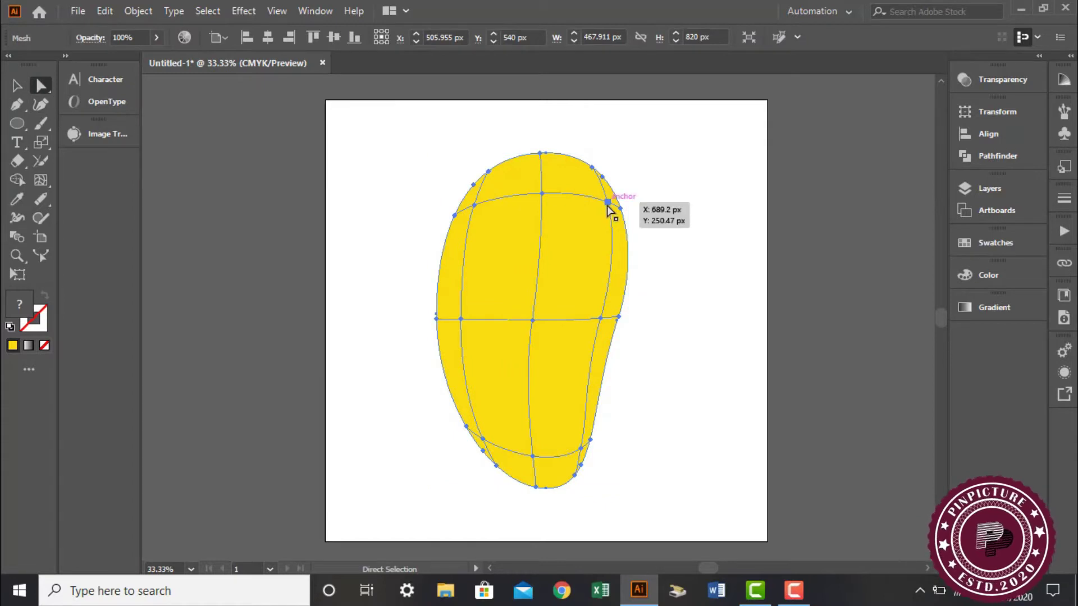
drag(609, 202, 588, 213)
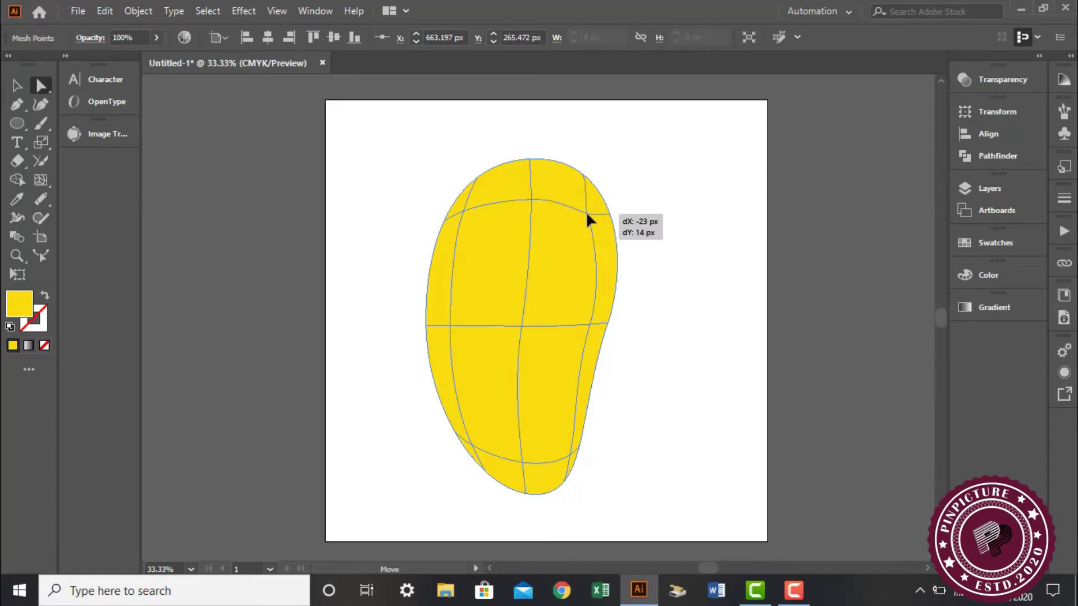
click(463, 212)
drag(464, 213, 477, 213)
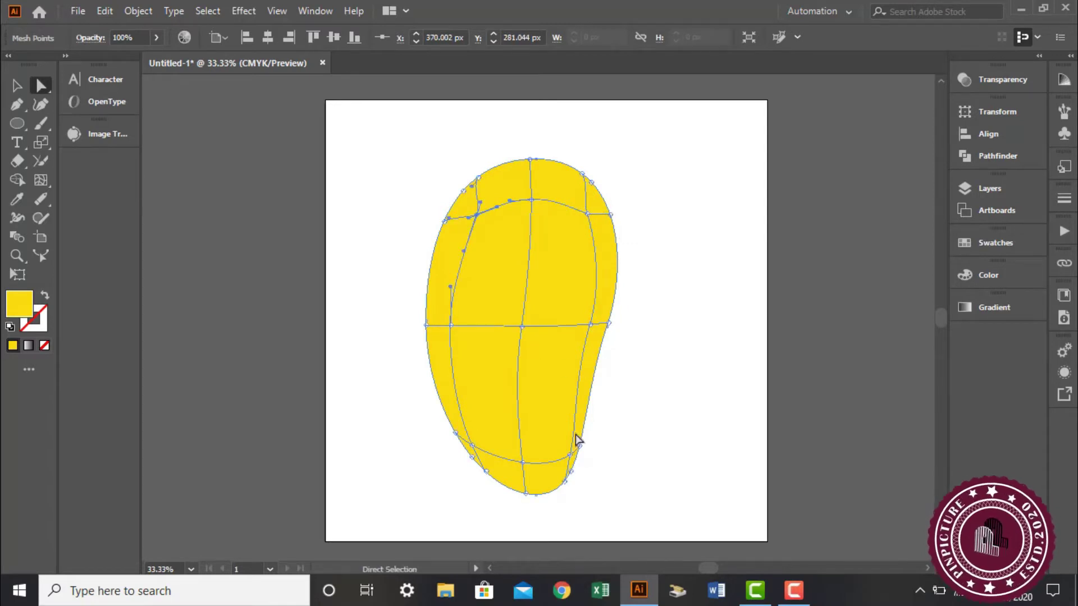
drag(568, 453, 562, 440)
drag(468, 445, 478, 435)
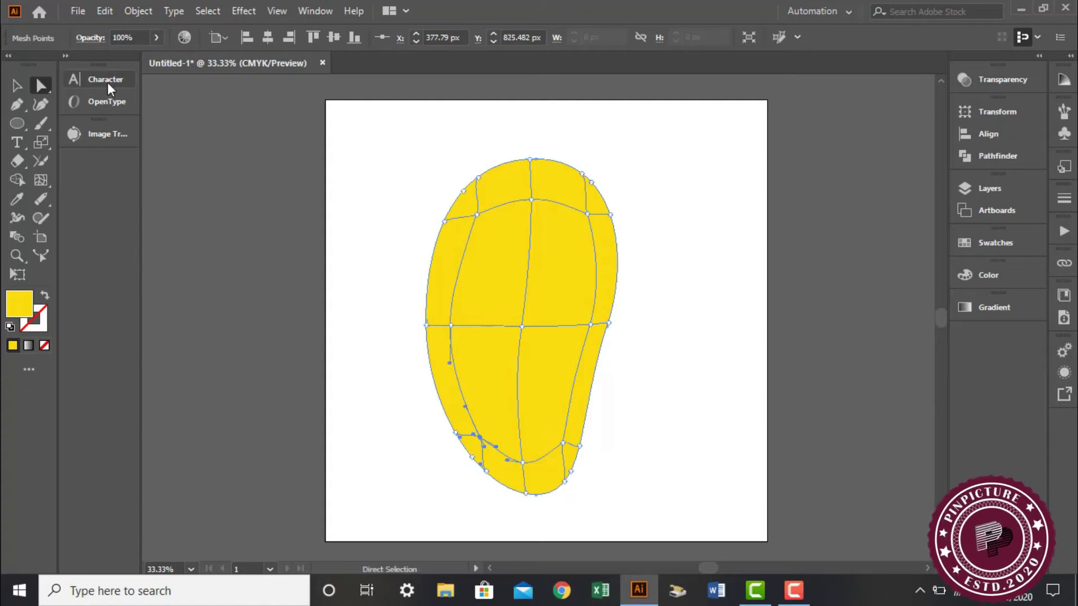
Select the mesh points all around the shape's outline with the Lasso tool.
mouse_move(17, 104)
mouse_down()
mouse_move(82, 138)
mouse_move(83, 124)
mouse_move(129, 169)
mouse_up()
drag(45, 129, 54, 133)
drag(41, 85, 86, 126)
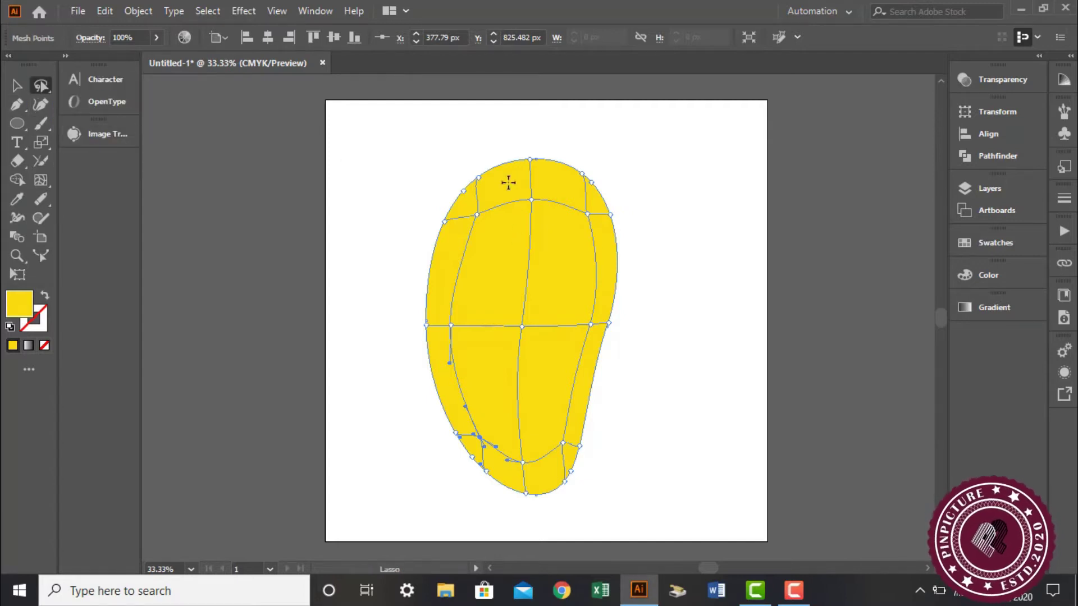
mouse_move(433, 201)
mouse_down()
mouse_move(433, 251)
mouse_move(514, 188)
mouse_move(552, 190)
mouse_move(624, 227)
mouse_move(592, 164)
mouse_move(541, 151)
mouse_move(433, 204)
mouse_up()
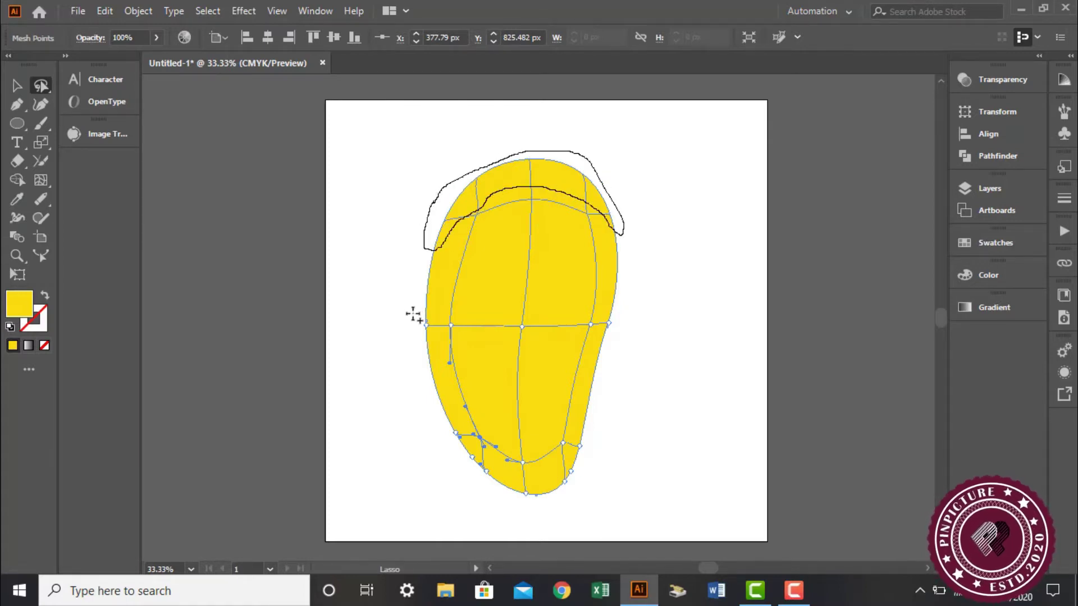
mouse_move(428, 312)
mouse_down()
mouse_move(430, 362)
mouse_move(419, 318)
mouse_up()
mouse_move(433, 420)
mouse_down()
mouse_move(524, 476)
mouse_move(560, 459)
mouse_move(569, 430)
mouse_move(583, 430)
mouse_move(555, 514)
mouse_move(425, 456)
mouse_move(434, 421)
mouse_up()
mouse_move(639, 293)
mouse_down()
mouse_move(603, 304)
mouse_move(603, 335)
mouse_move(625, 344)
mouse_move(629, 295)
mouse_up()
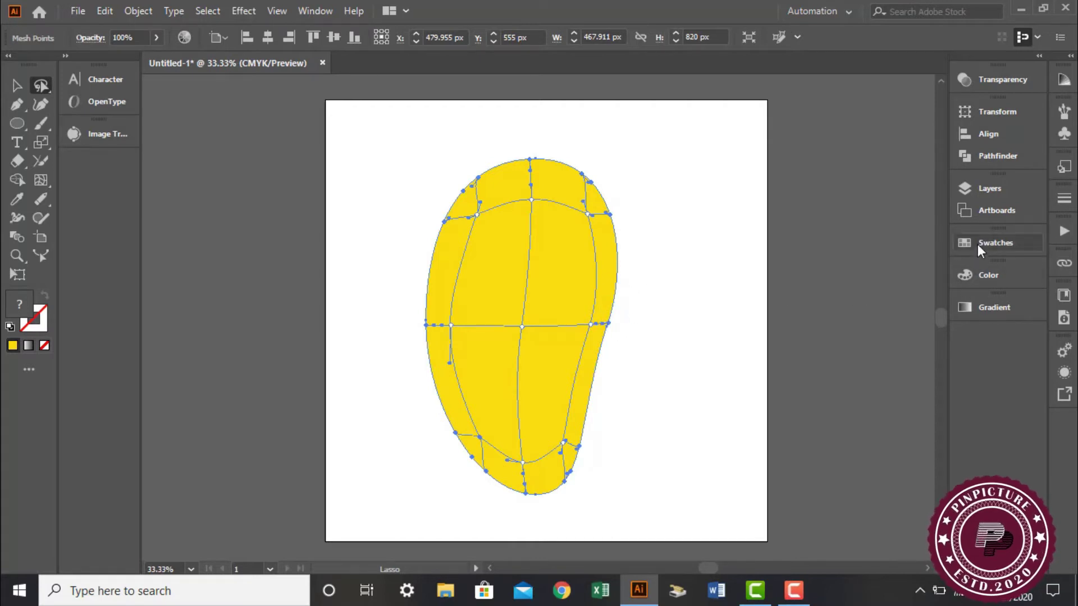
Show the Color panel with its CMYK sliders and deselect the mesh.
click(988, 276)
click(988, 275)
click(939, 268)
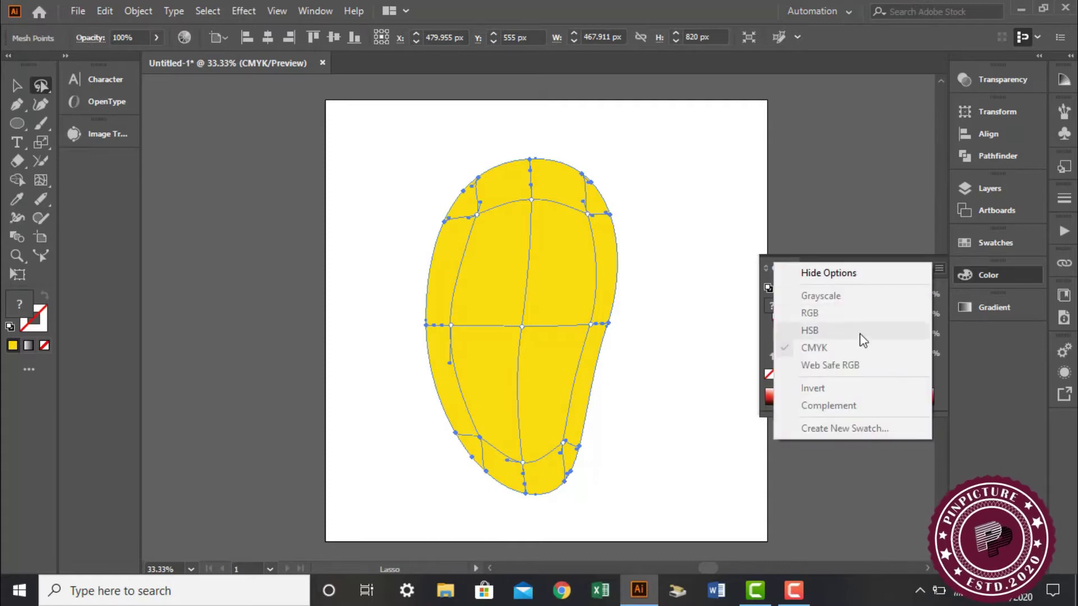
click(743, 269)
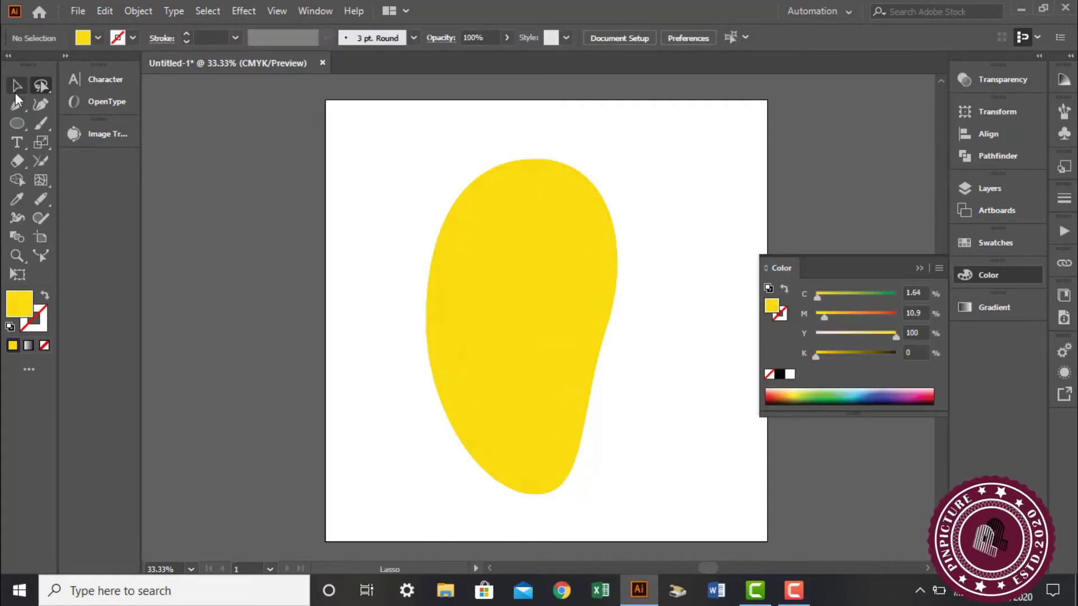
click(531, 218)
click(41, 86)
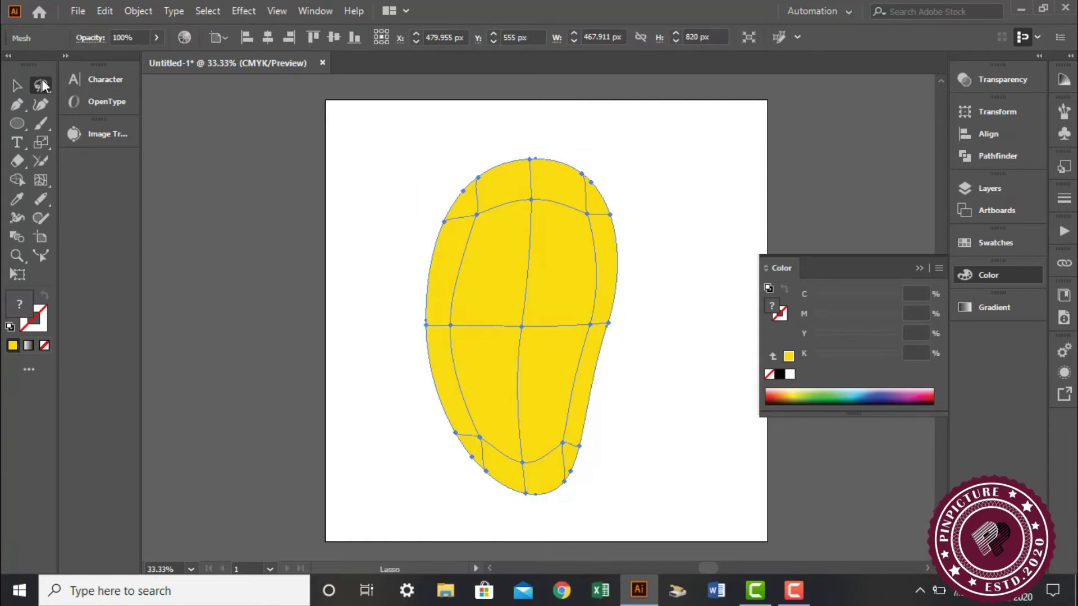
mouse_move(413, 179)
mouse_down()
mouse_move(604, 217)
mouse_move(597, 169)
mouse_move(438, 153)
mouse_move(413, 183)
mouse_up()
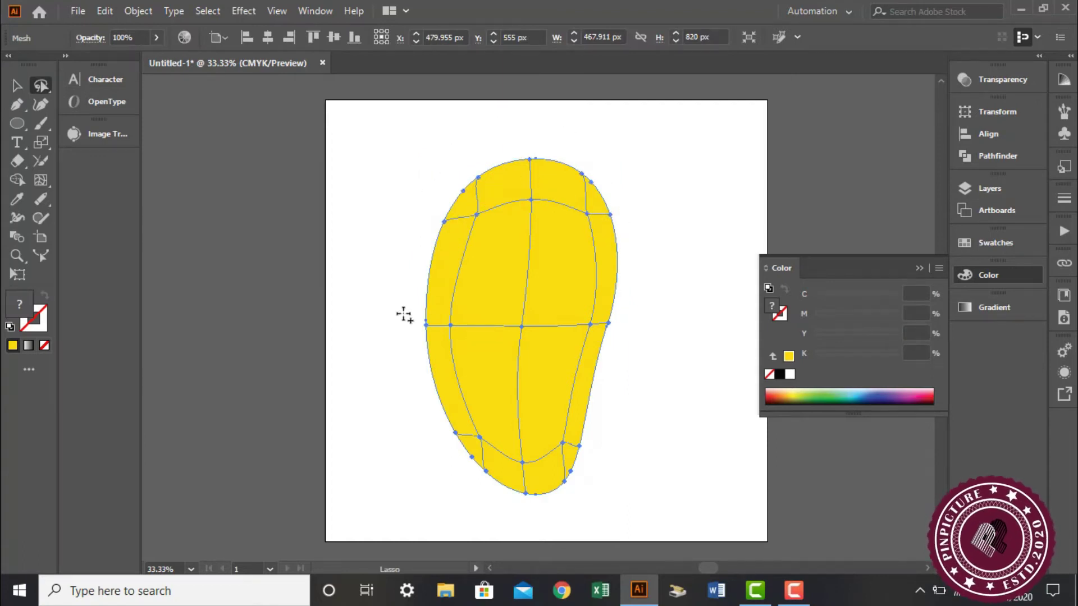
key(v)
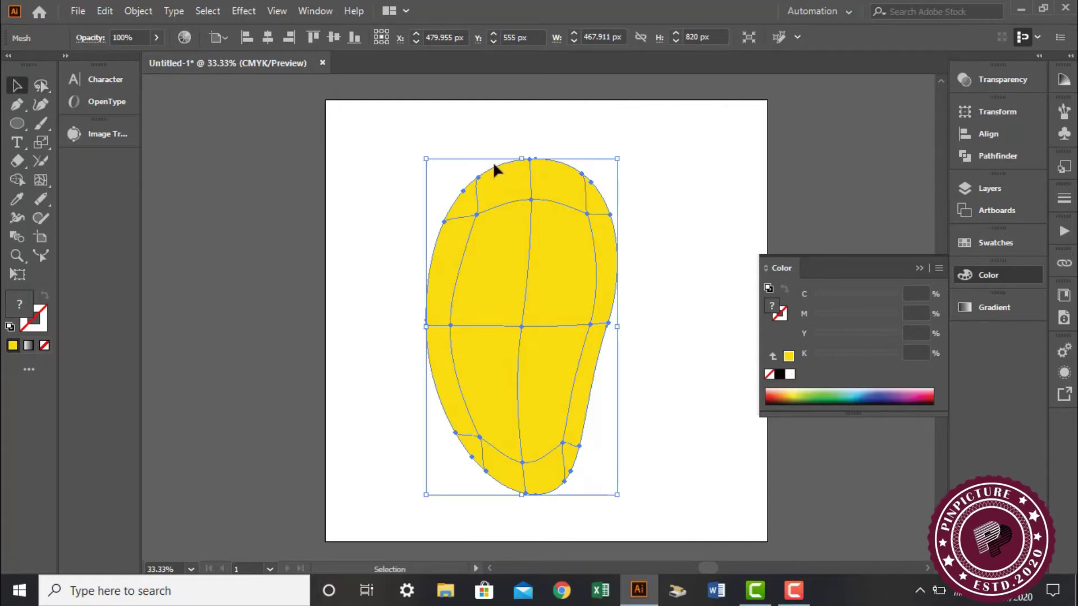
click(645, 270)
Lasso the outer edge points of the mesh along the top, sides and bottom, leaving the inner points unselected.
click(42, 87)
mouse_move(432, 180)
mouse_down()
mouse_move(422, 226)
mouse_move(475, 198)
mouse_move(570, 180)
mouse_move(606, 228)
mouse_move(621, 205)
mouse_move(511, 128)
mouse_move(427, 179)
mouse_move(437, 187)
mouse_move(432, 221)
mouse_up()
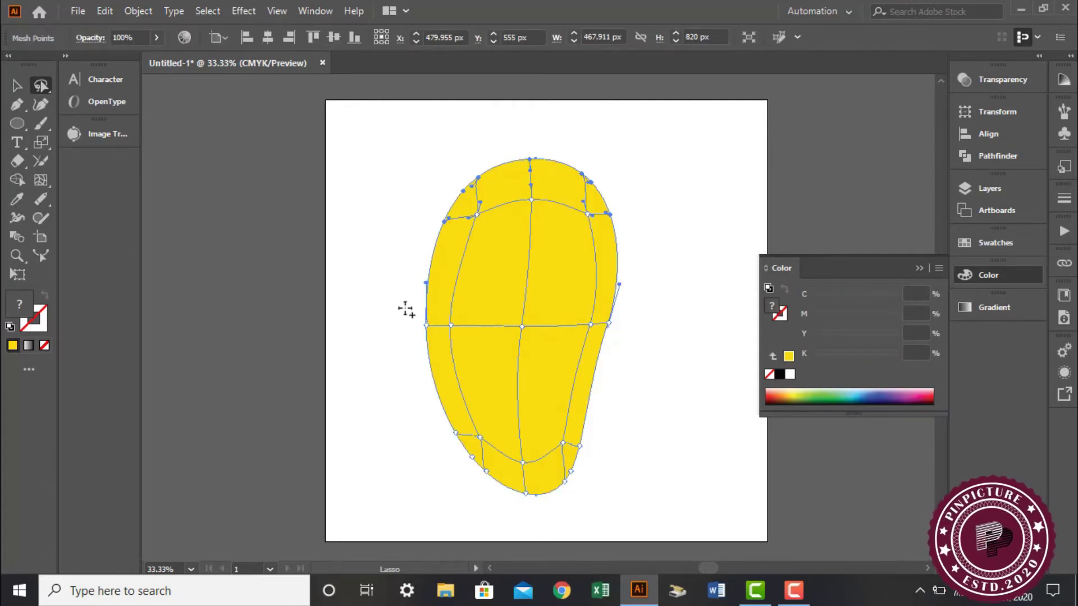
mouse_move(423, 411)
mouse_down()
mouse_move(461, 446)
mouse_move(507, 478)
mouse_move(563, 487)
mouse_move(570, 452)
mouse_move(586, 446)
mouse_move(576, 498)
mouse_move(486, 486)
mouse_move(424, 412)
mouse_up()
mouse_move(612, 353)
mouse_down()
mouse_move(606, 308)
mouse_move(629, 358)
mouse_up()
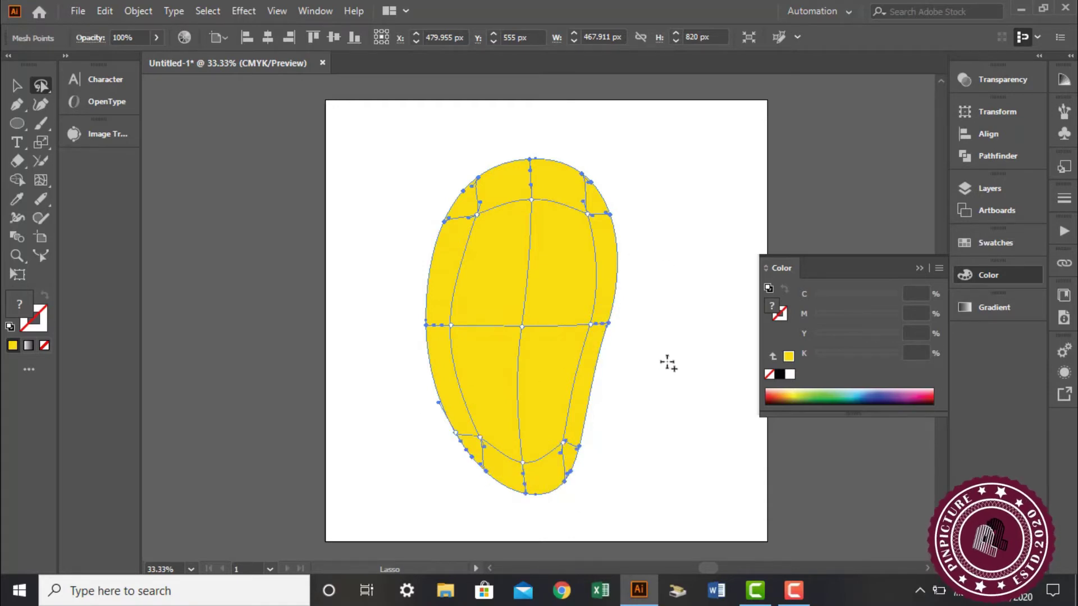
click(804, 294)
click(804, 317)
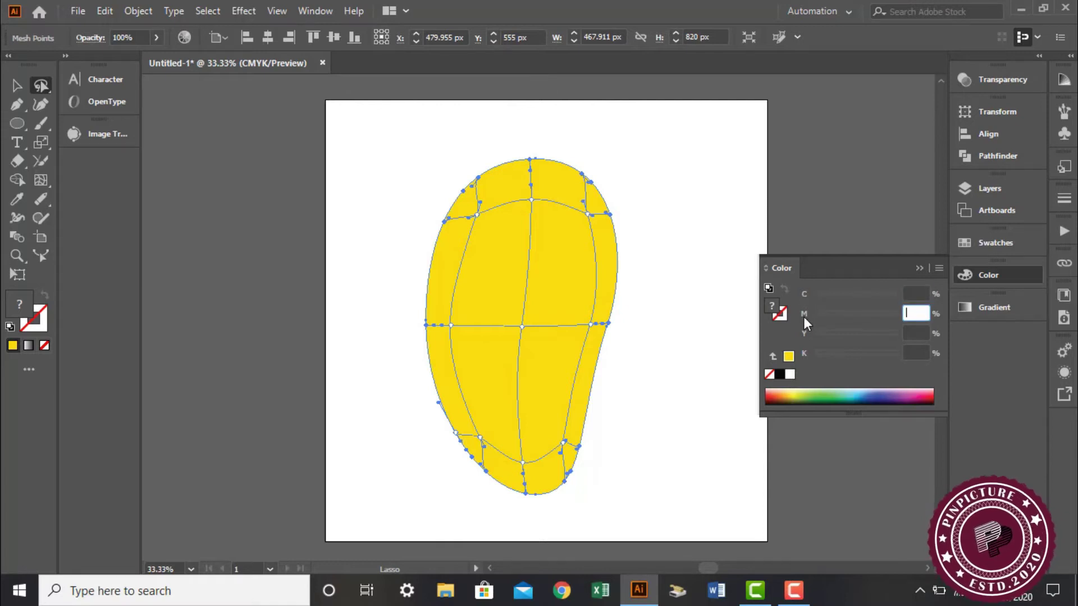
click(851, 286)
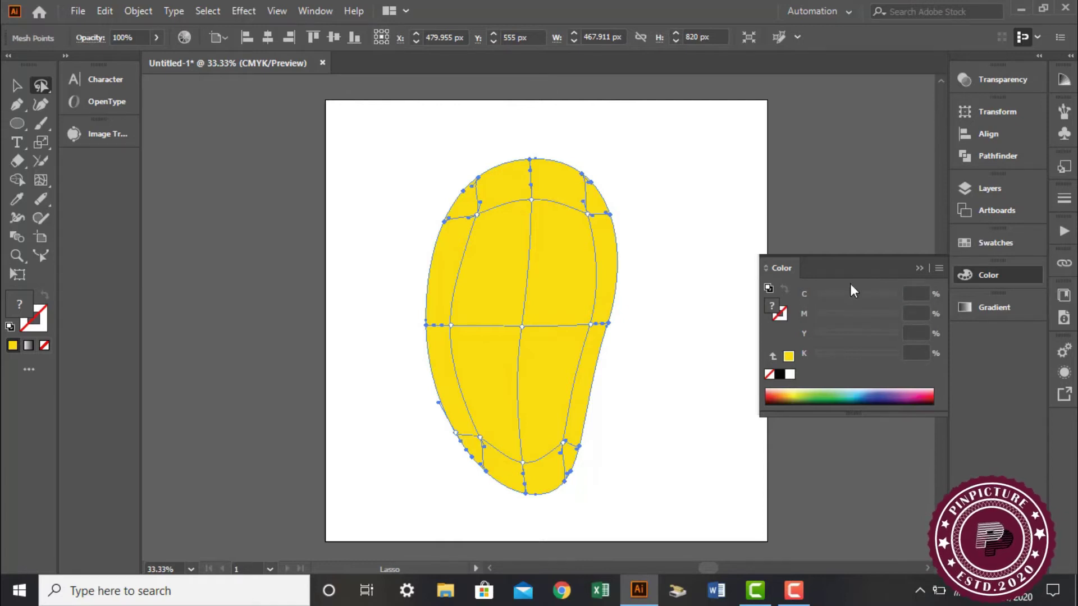
click(804, 298)
click(898, 263)
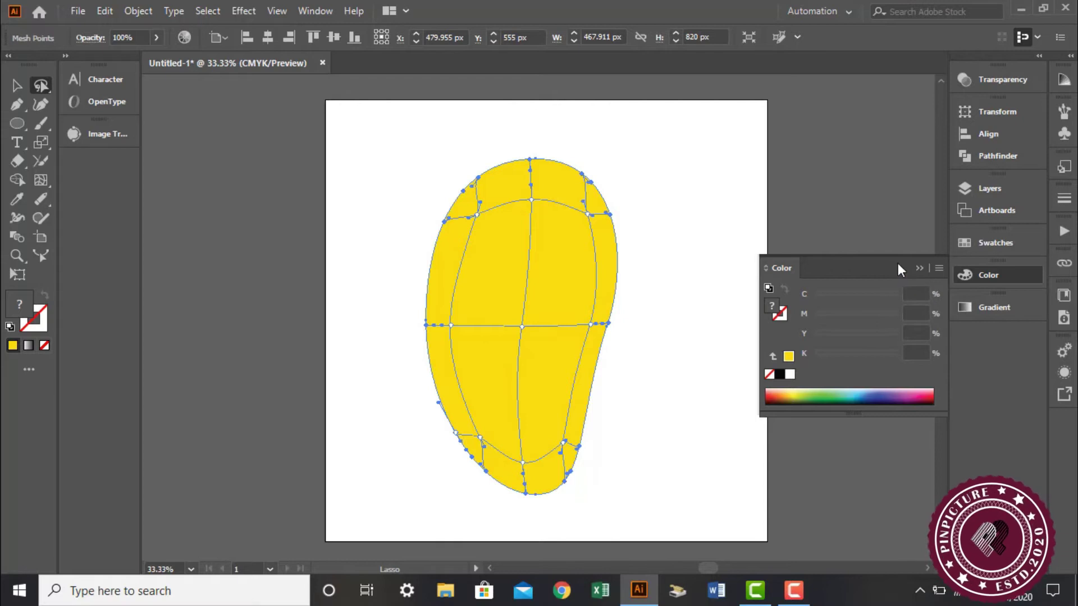
click(938, 269)
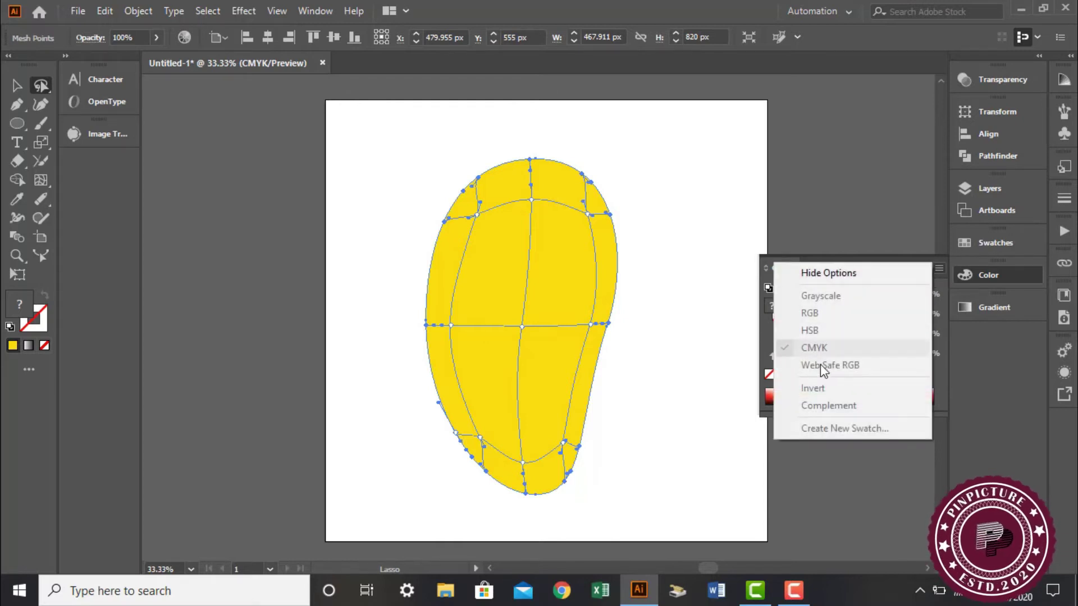
key(ctrl+shift+a)
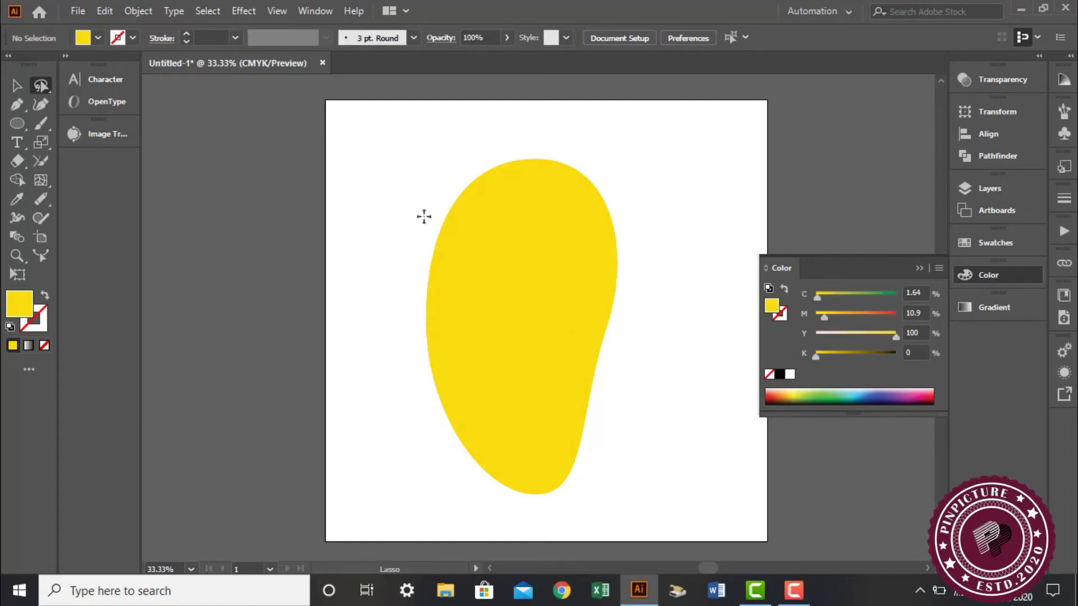
Reselect the yellow mesh and lasso its outer edge points all around the outline, excluding the inner points.
drag(38, 90, 214, 146)
click(525, 228)
key(q)
mouse_move(407, 188)
mouse_down()
mouse_move(408, 224)
mouse_move(443, 233)
mouse_move(467, 222)
mouse_move(484, 190)
mouse_move(508, 187)
mouse_move(553, 191)
mouse_move(605, 228)
mouse_move(617, 223)
mouse_move(567, 146)
mouse_move(405, 195)
mouse_up()
mouse_move(424, 309)
mouse_down()
mouse_move(436, 335)
mouse_move(404, 314)
mouse_up()
mouse_move(429, 408)
mouse_down()
mouse_move(505, 468)
mouse_move(538, 476)
mouse_move(578, 438)
mouse_move(589, 458)
mouse_move(553, 508)
mouse_move(421, 444)
mouse_move(431, 406)
mouse_up()
mouse_move(613, 357)
mouse_down()
mouse_move(616, 313)
mouse_move(613, 359)
mouse_up()
click(931, 273)
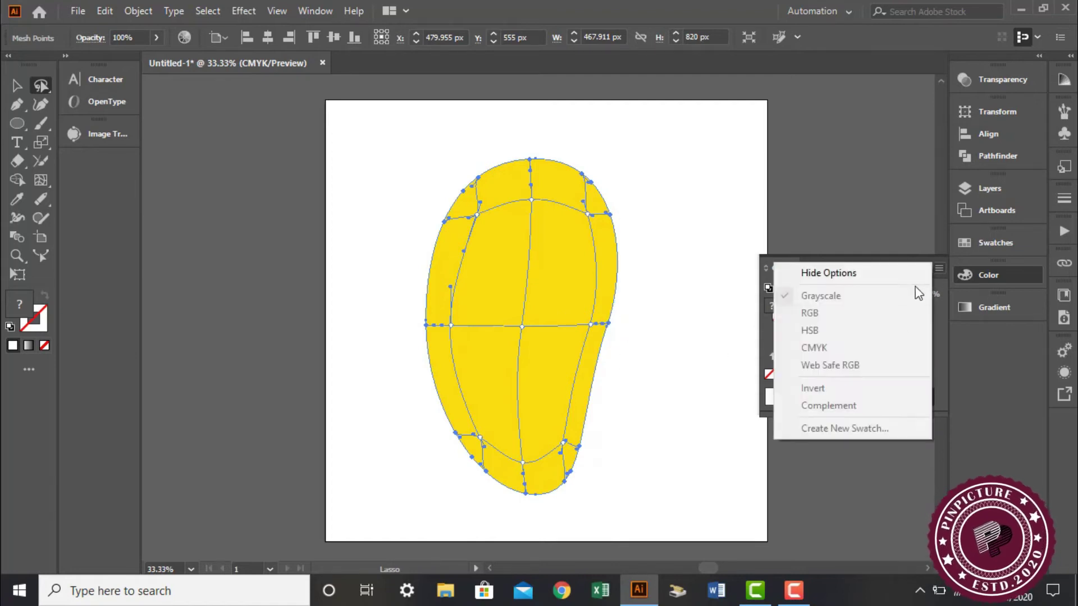
click(836, 274)
click(938, 268)
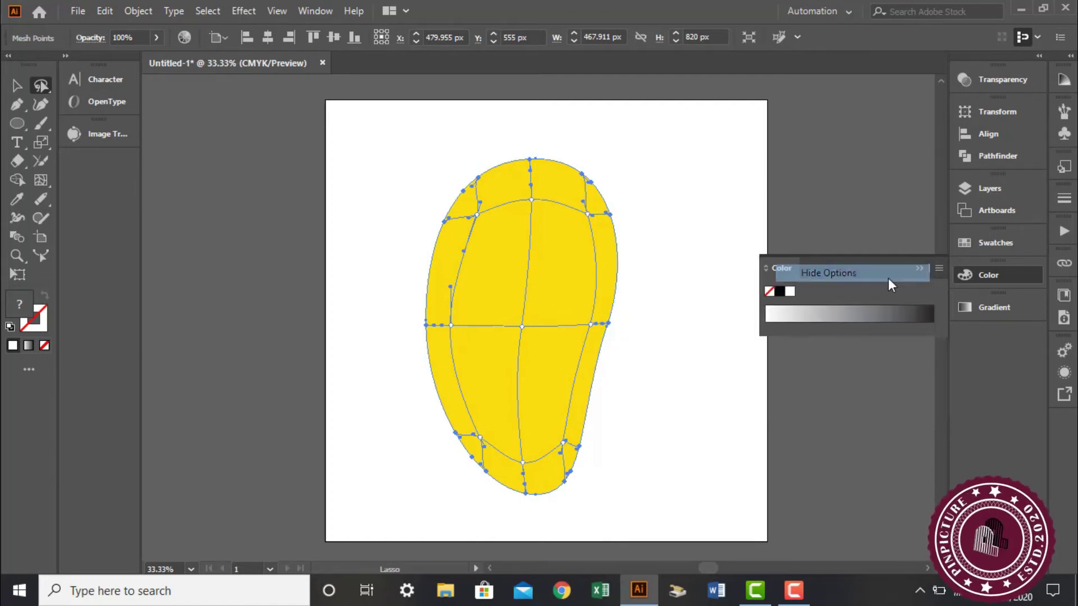
click(873, 274)
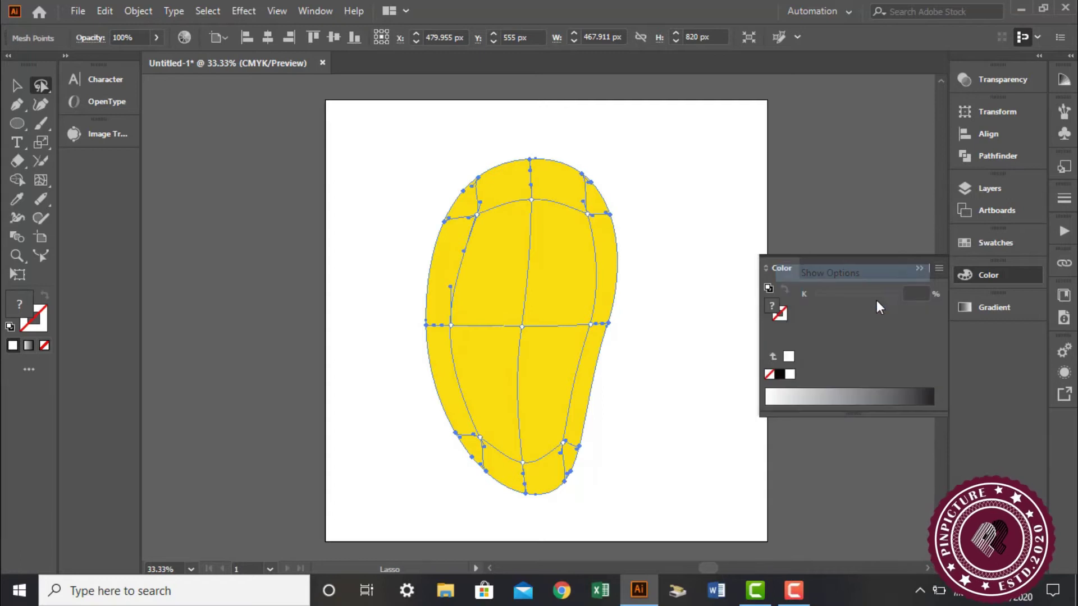
Apply the white fill to the selected outer mesh points and switch the color sliders from Grayscale to CMYK.
click(822, 393)
drag(843, 299, 794, 291)
click(908, 294)
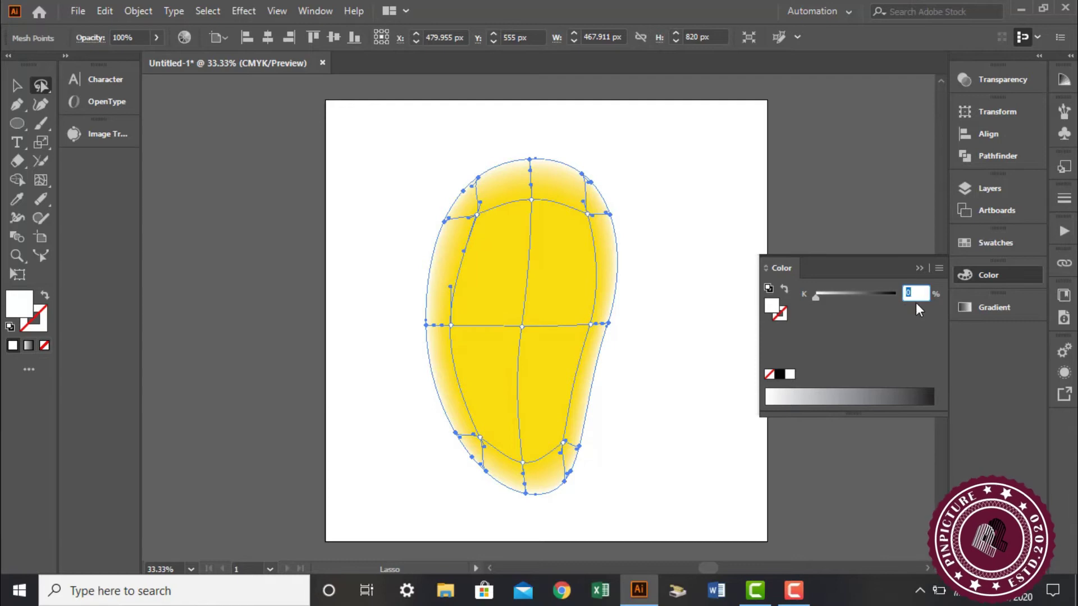
click(940, 268)
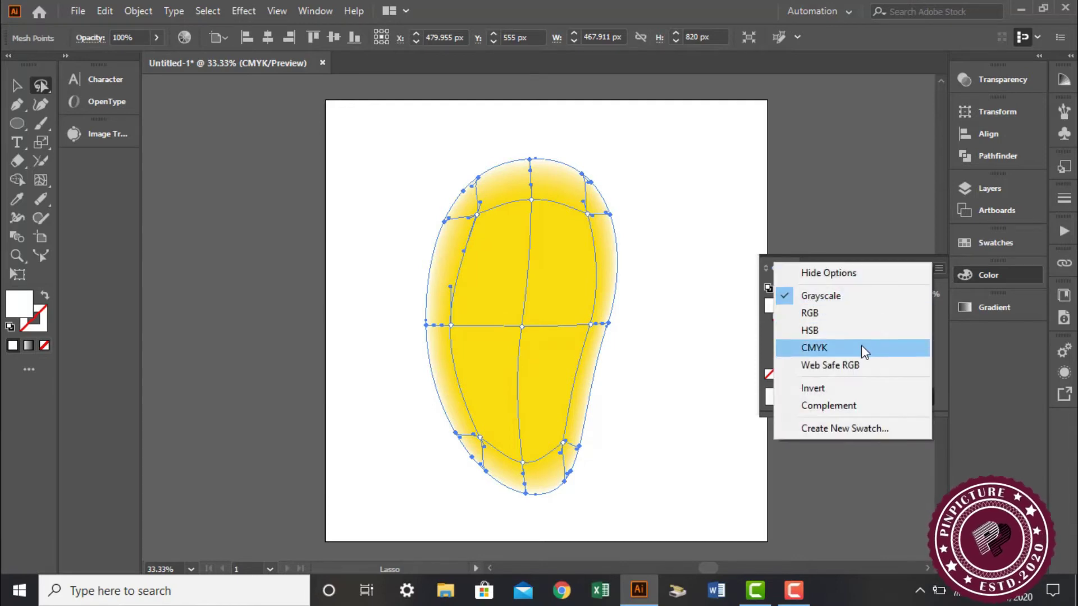
click(861, 347)
Color the selected outer mesh points dark golden with Magenta 26%, Yellow 100% and Black 27%.
drag(817, 337, 875, 336)
drag(815, 356, 908, 339)
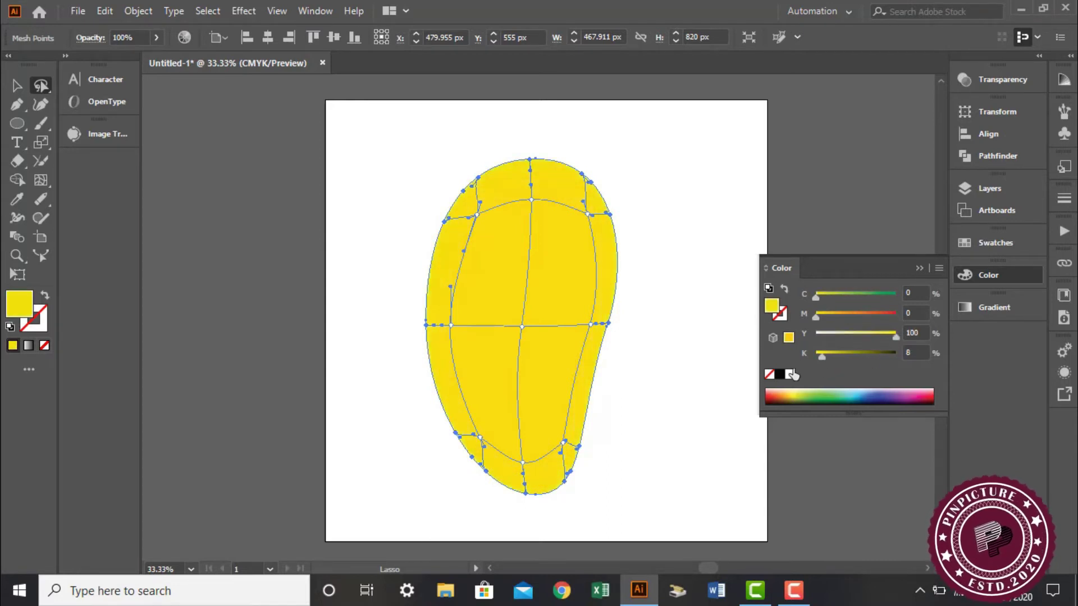
drag(824, 359, 838, 360)
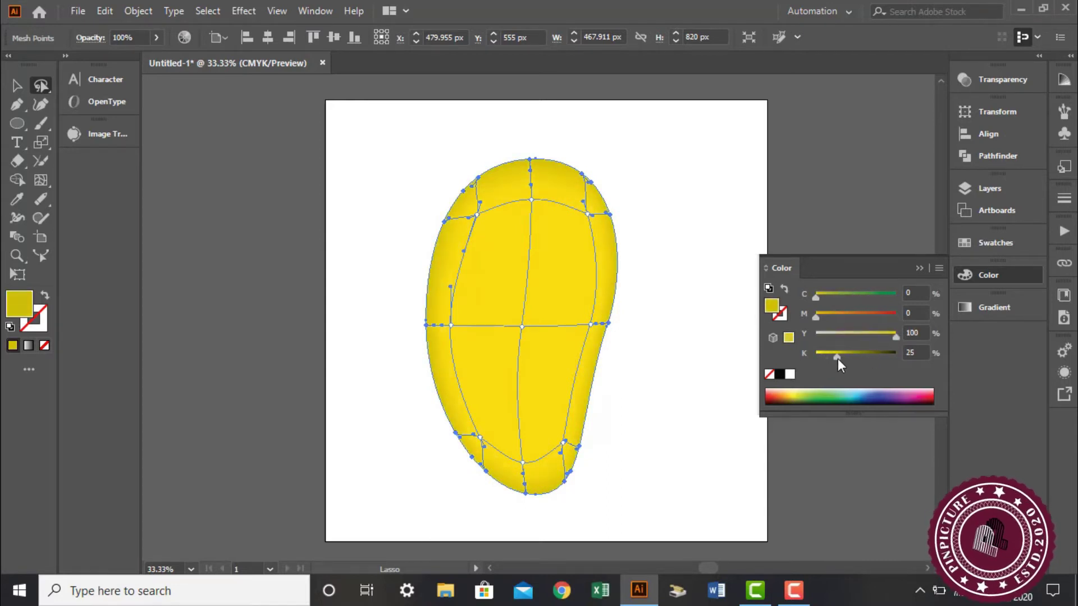
drag(821, 319, 837, 318)
Reselect the whole mesh and add a mesh point on its left inner vertical line, slightly below the upper row of points.
click(17, 86)
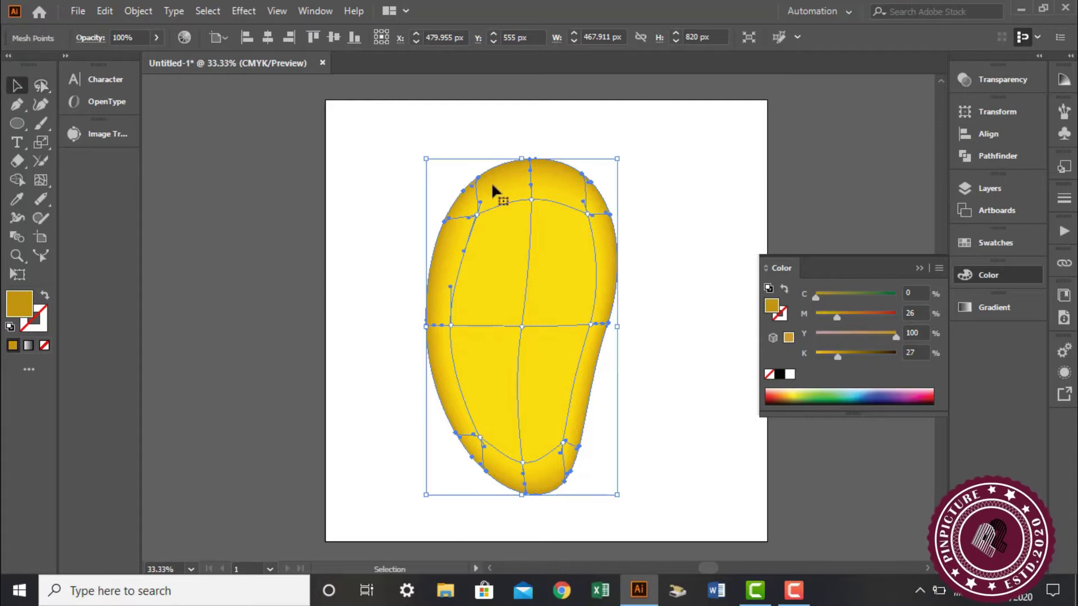
click(641, 186)
drag(659, 170, 610, 396)
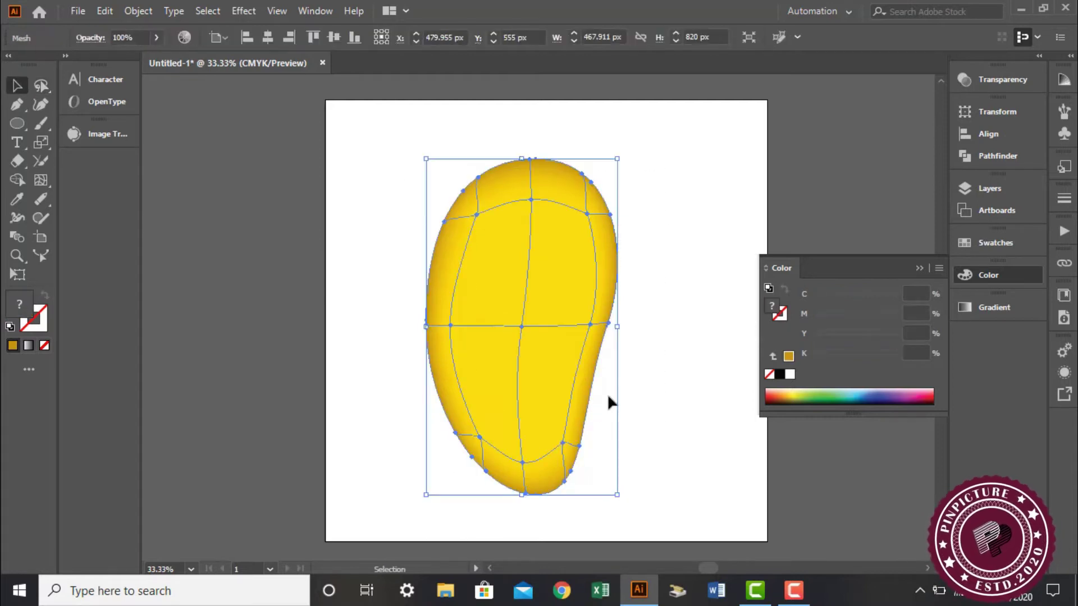
click(923, 268)
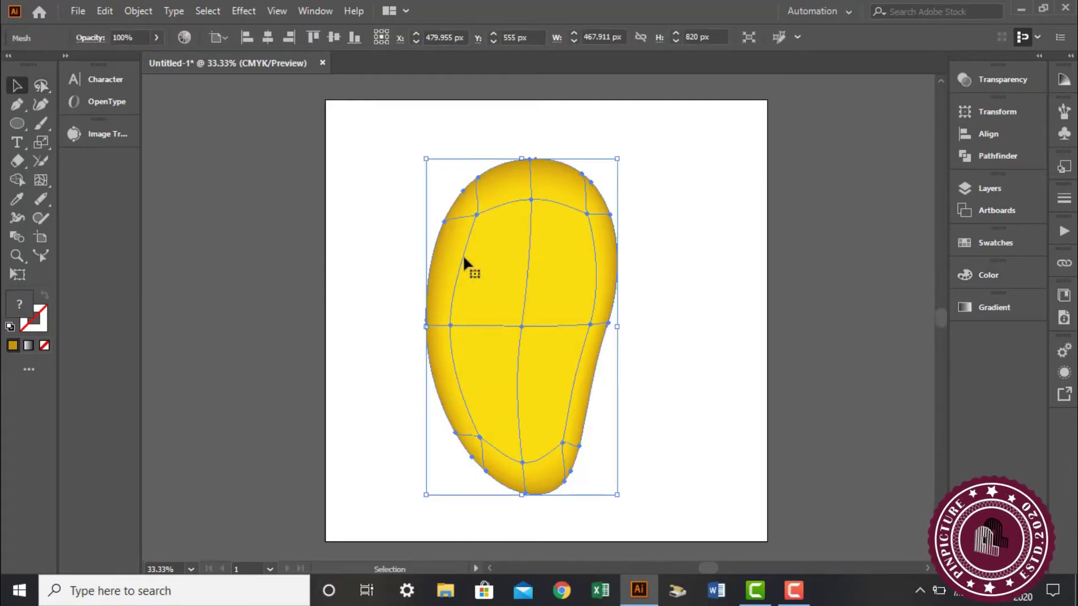
click(40, 180)
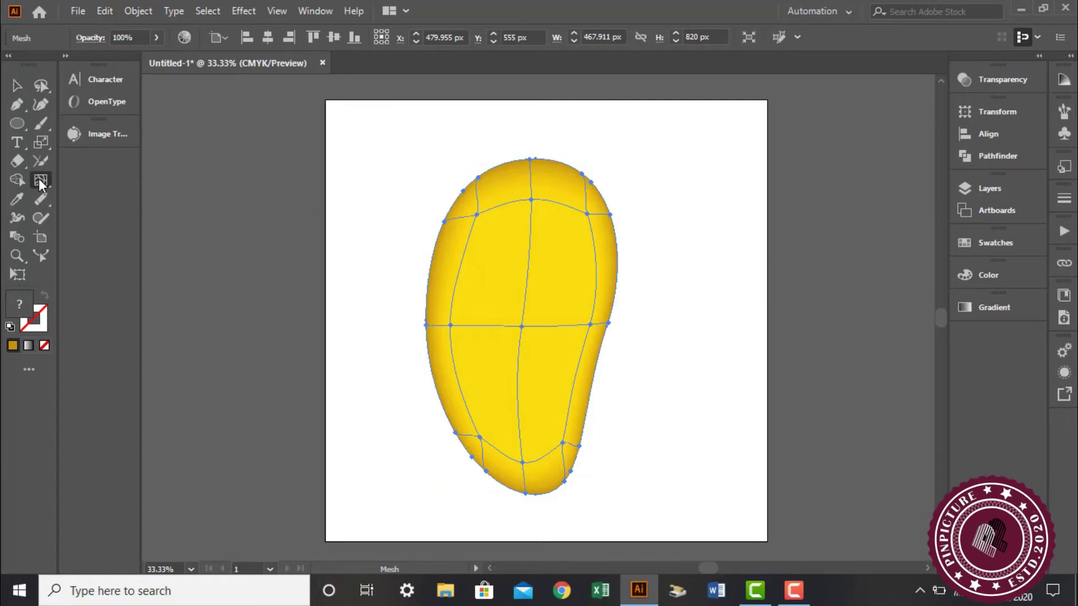
click(466, 246)
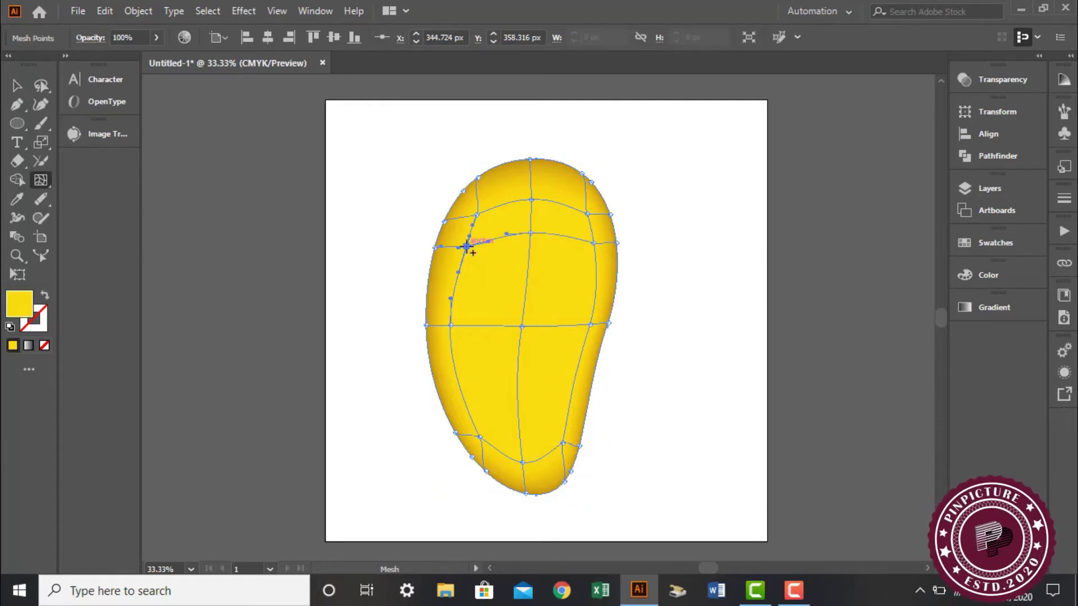
Try to turn the newly added mesh point pale pink by setting its Yellow to 0%.
click(18, 87)
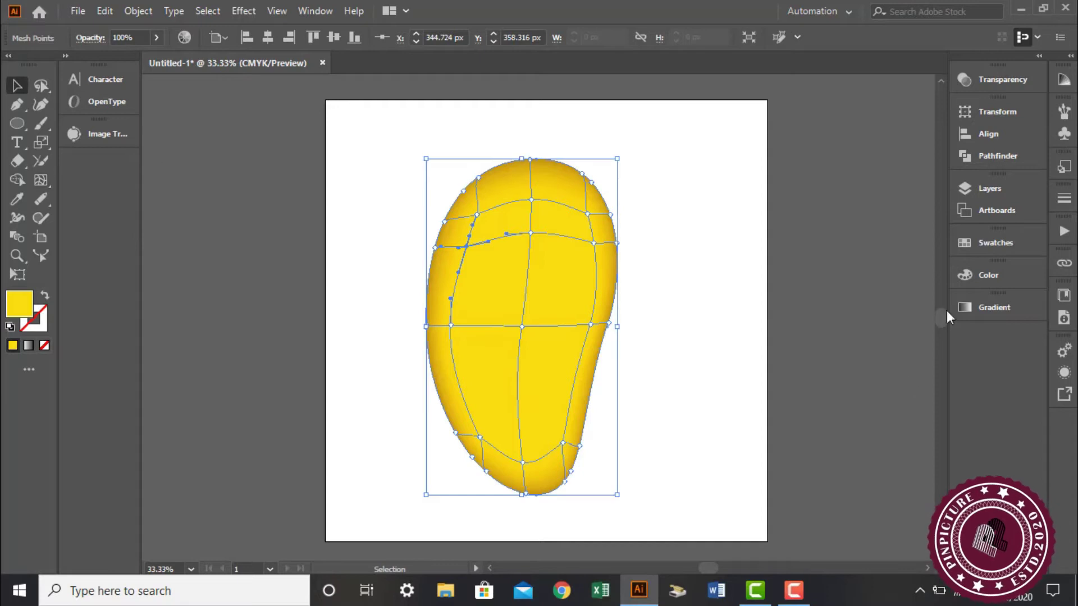
click(41, 89)
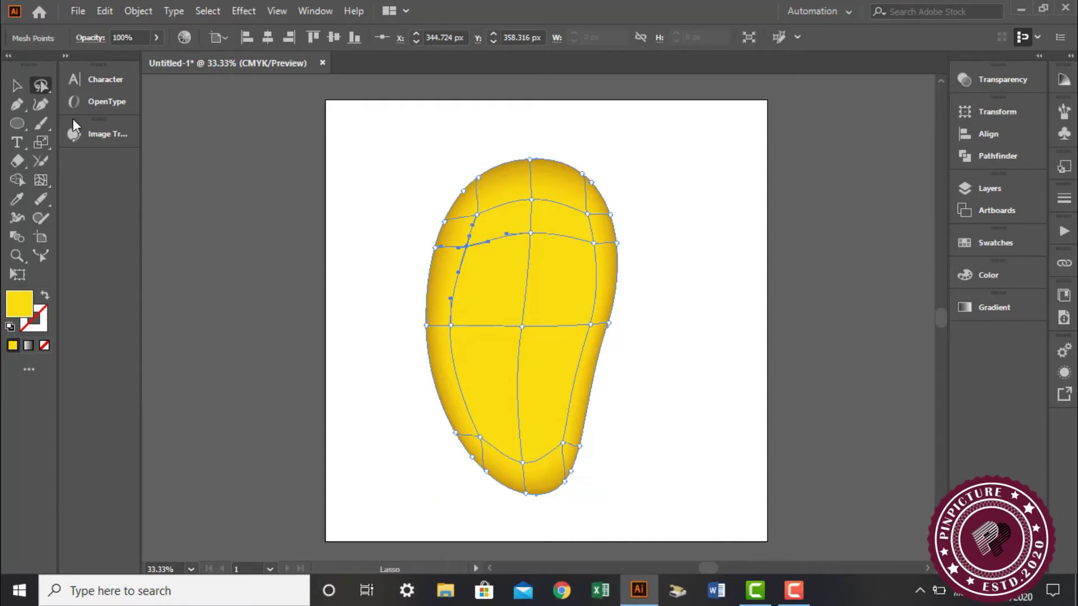
drag(44, 84, 110, 85)
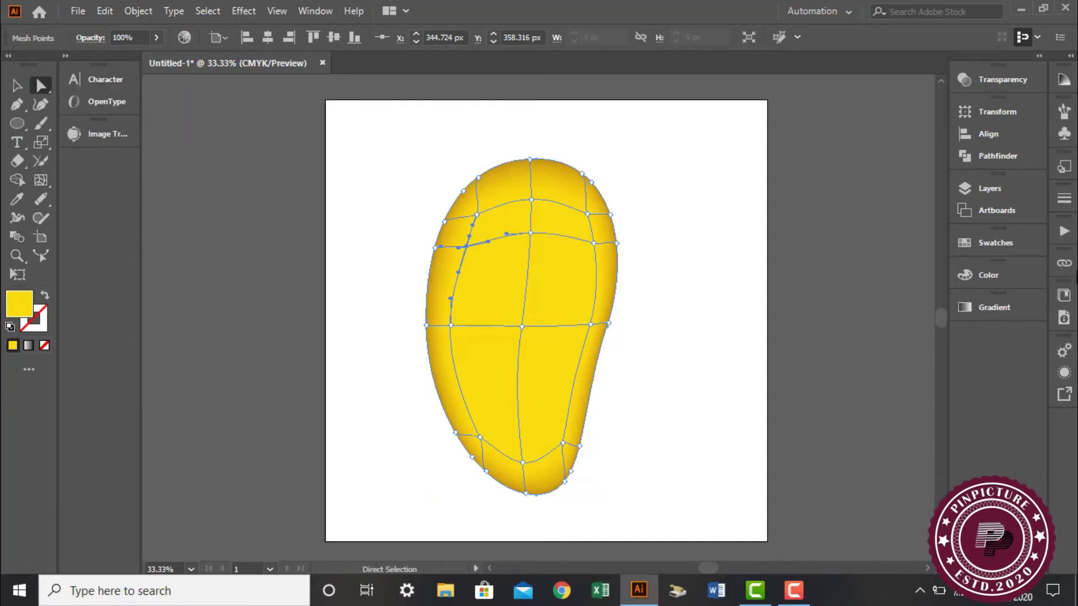
click(1008, 274)
drag(895, 338, 815, 338)
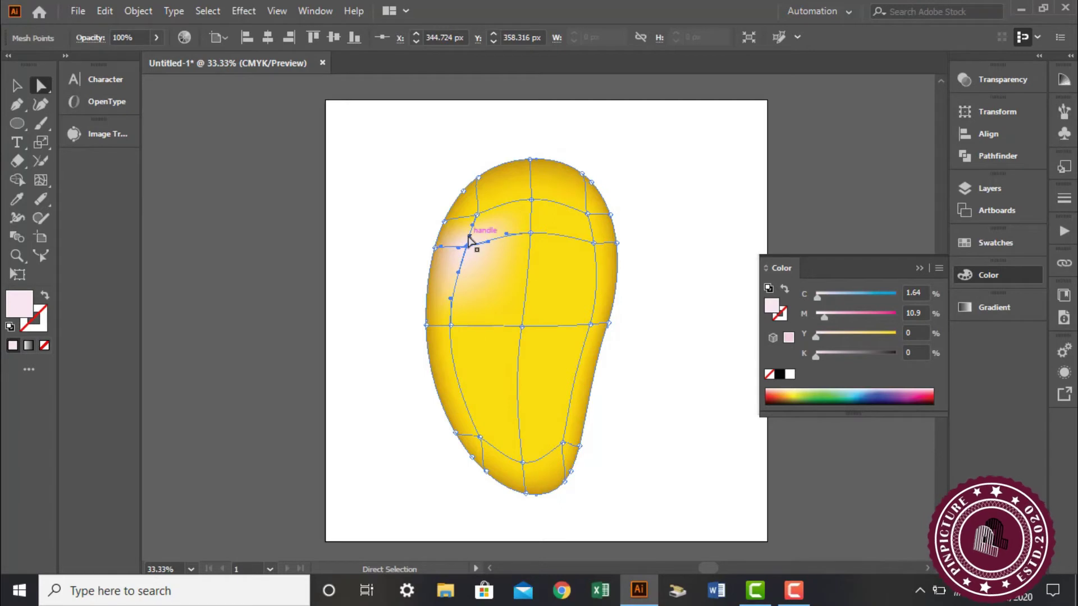
key(ctrl+z)
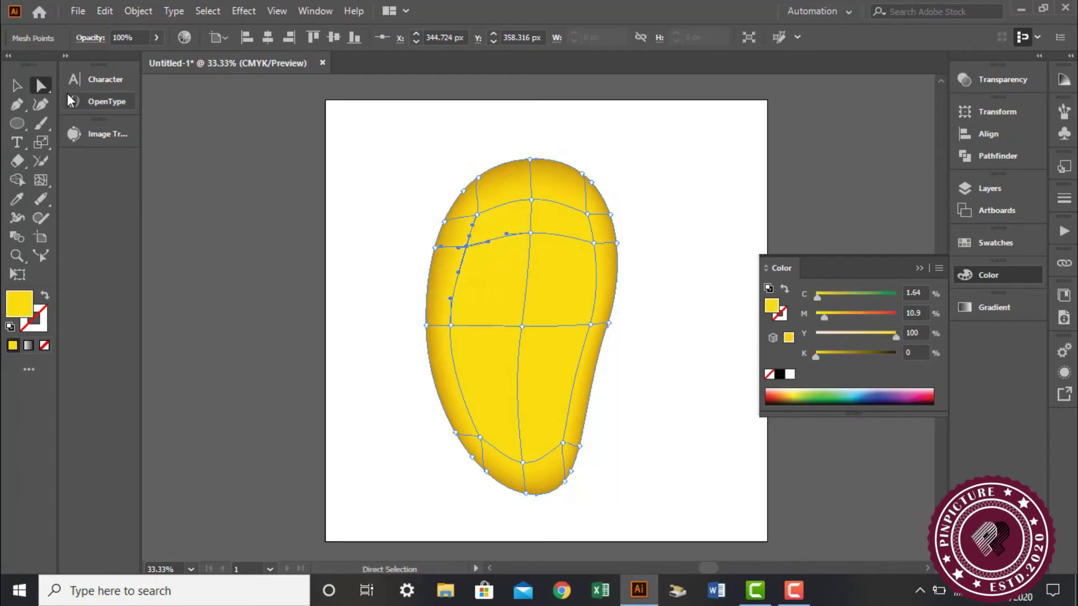
Lasso the two upper-left inner mesh points, one in the upper row and one in the newly added row.
drag(35, 83, 106, 122)
mouse_move(474, 265)
mouse_down()
mouse_move(460, 290)
mouse_move(451, 272)
mouse_move(473, 215)
mouse_up()
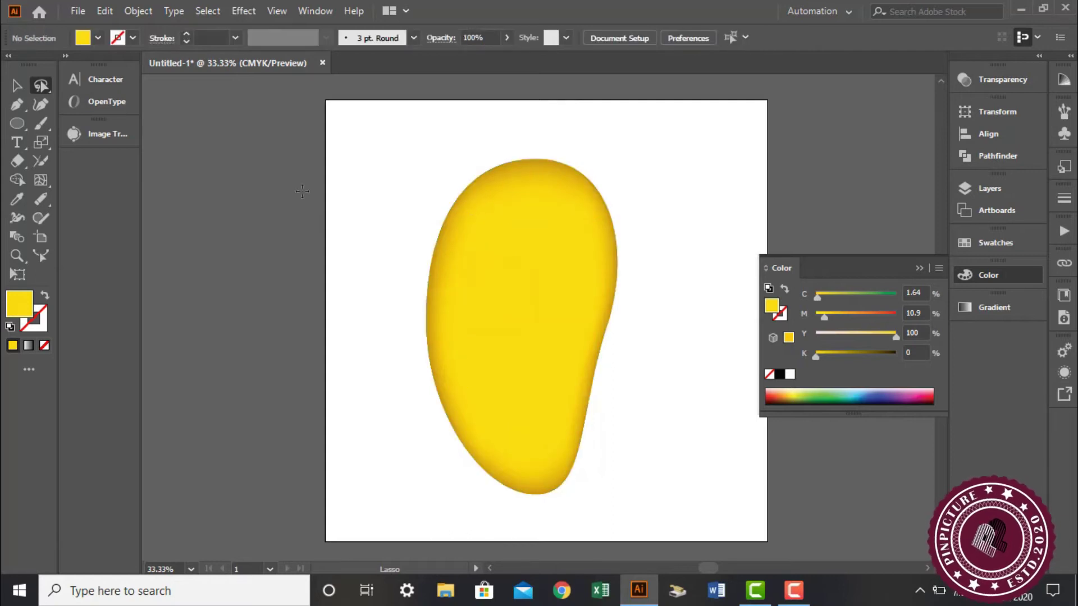
click(13, 85)
click(491, 248)
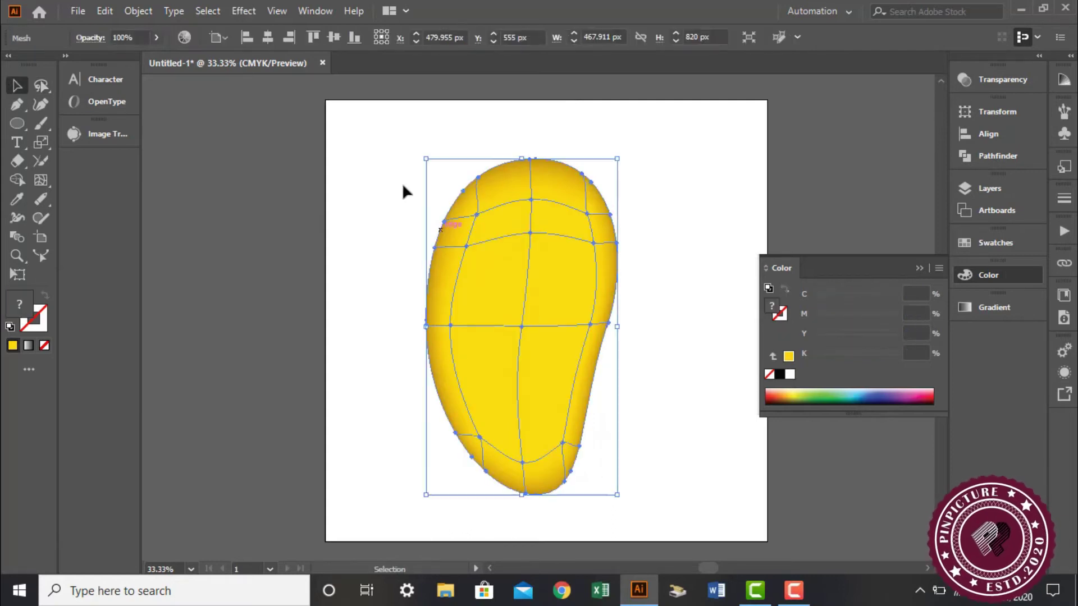
click(41, 86)
drag(494, 259, 478, 206)
drag(456, 253, 492, 251)
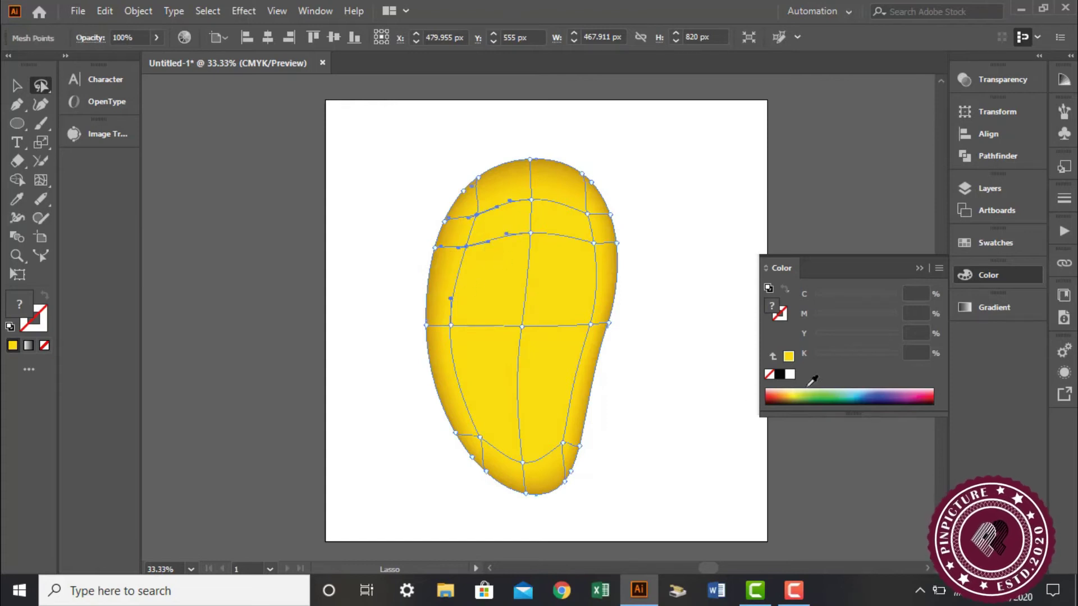
Apply the last yellow color to the two selected points, reduce its Yellow to 0%, and deselect the mesh.
click(802, 311)
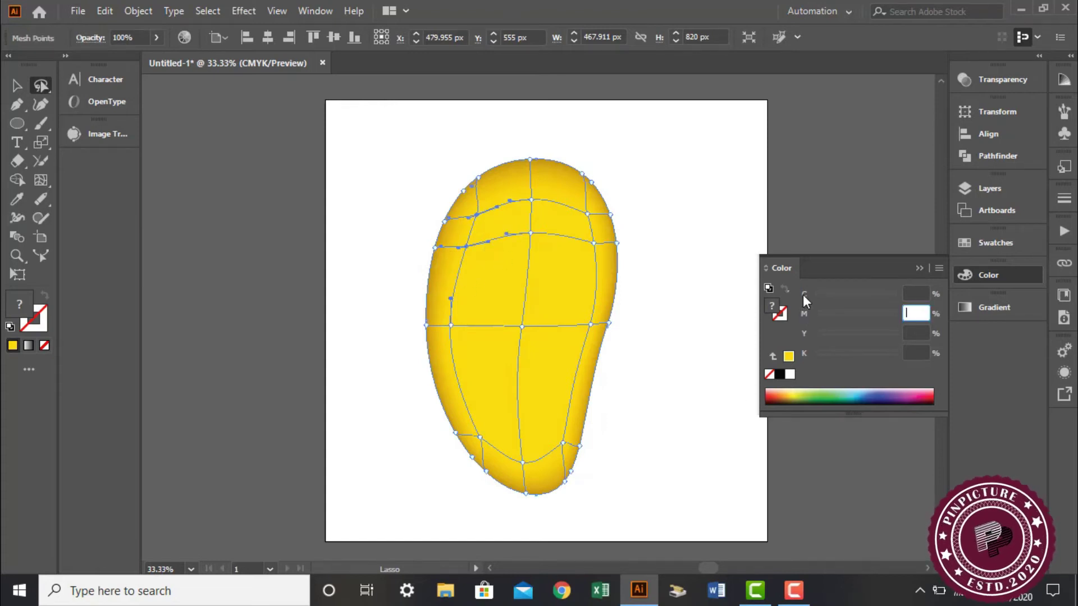
click(803, 294)
click(803, 319)
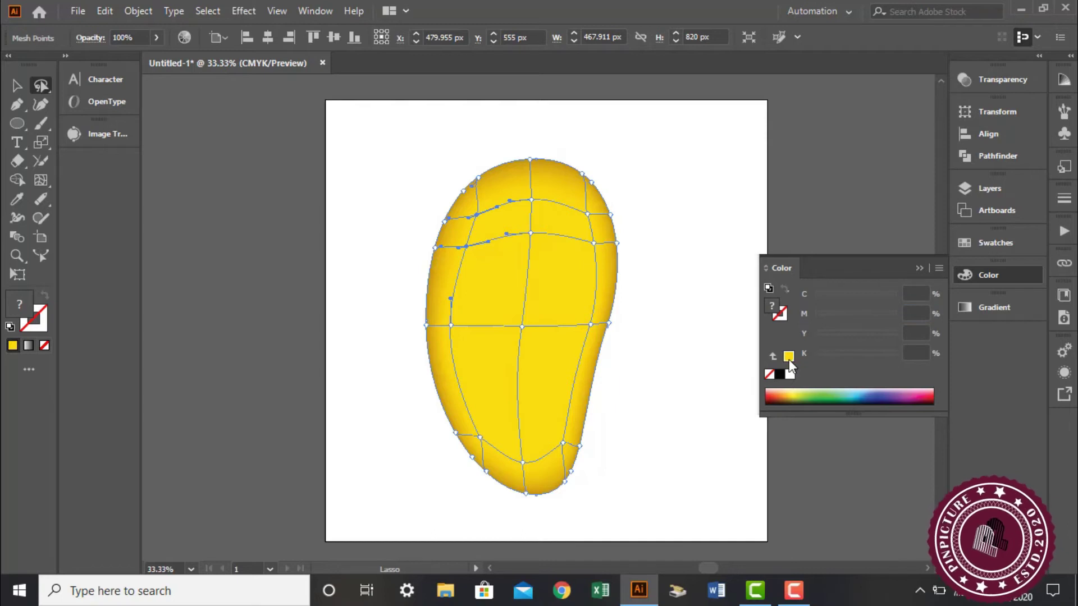
click(788, 358)
drag(895, 336, 818, 335)
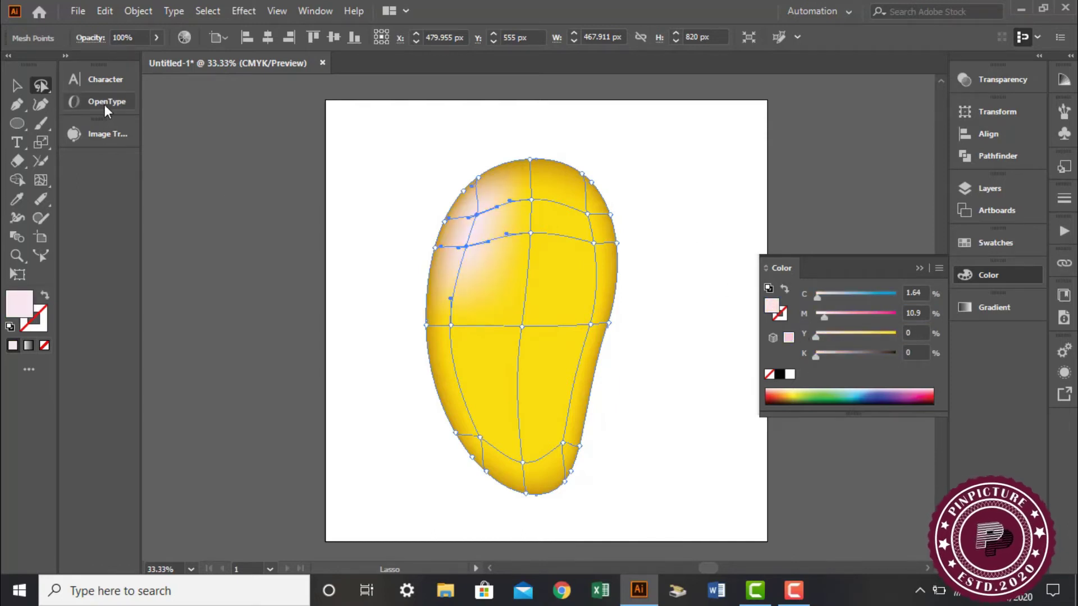
click(17, 85)
click(634, 234)
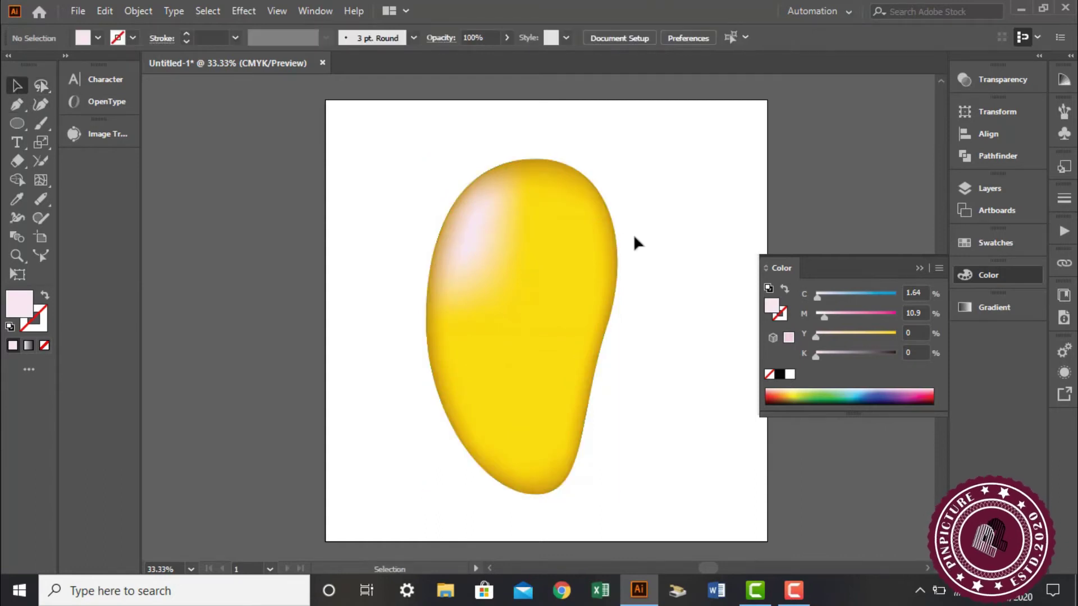
Undo the pale pink coloring of the two upper-left mesh points.
click(568, 233)
key(ctrl+z)
key(ctrl+z)
key(ctrl+z)
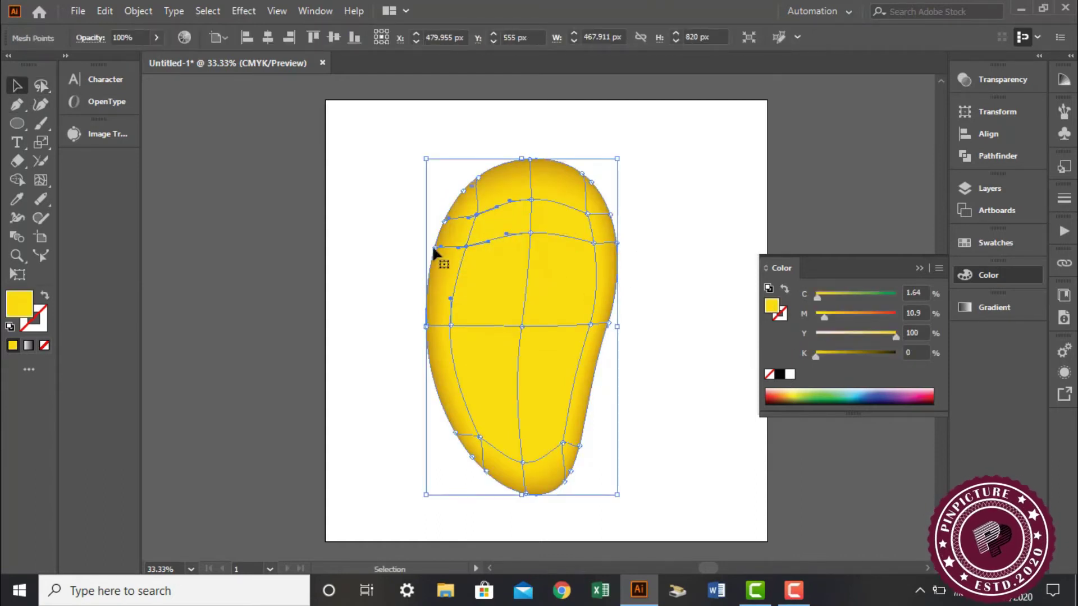
Lasso the left inner mesh points of the added row and middle row, set their Yellow to 0%, and deselect the mesh.
click(40, 85)
mouse_move(461, 313)
mouse_down()
mouse_move(465, 338)
mouse_move(439, 327)
mouse_move(475, 216)
mouse_move(485, 267)
mouse_move(466, 332)
mouse_up()
click(789, 358)
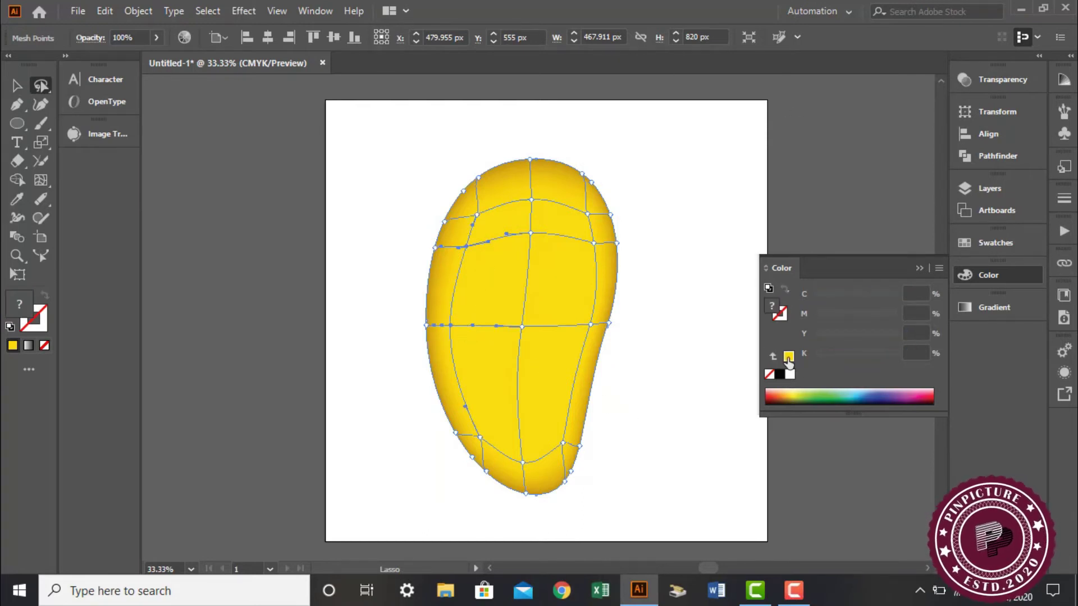
drag(888, 335, 791, 331)
key(v)
click(691, 186)
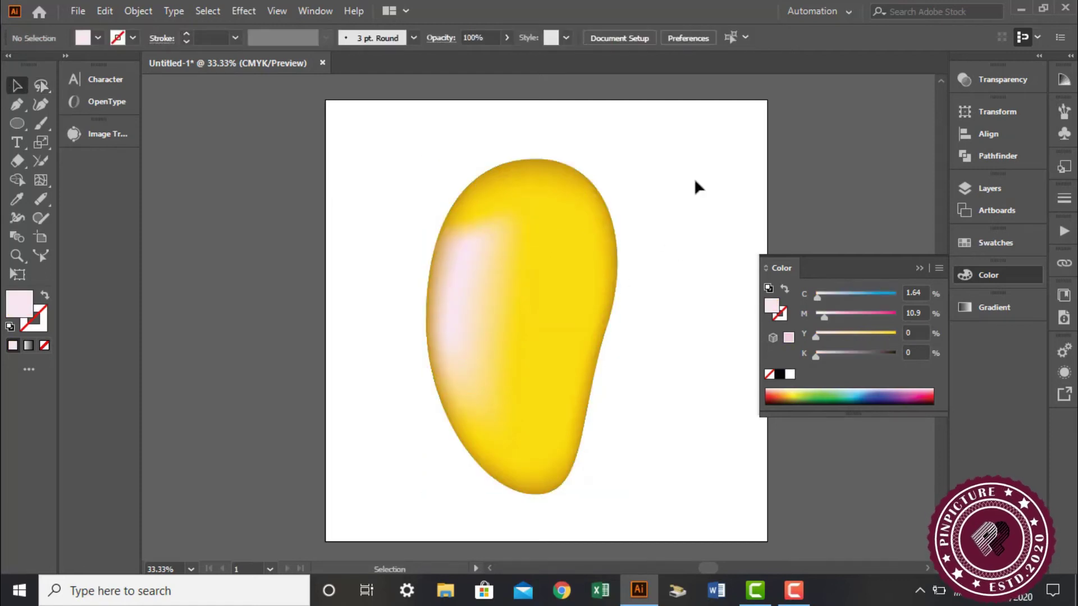
Try to recolor the whole mesh with the last pale pink color and Yellow at 4%.
click(439, 349)
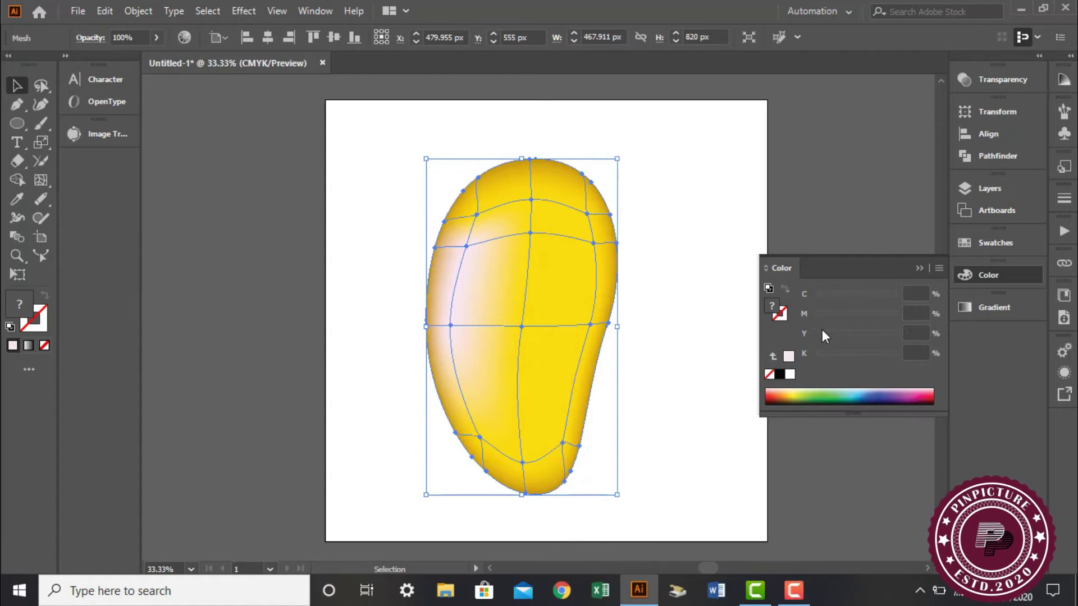
click(789, 357)
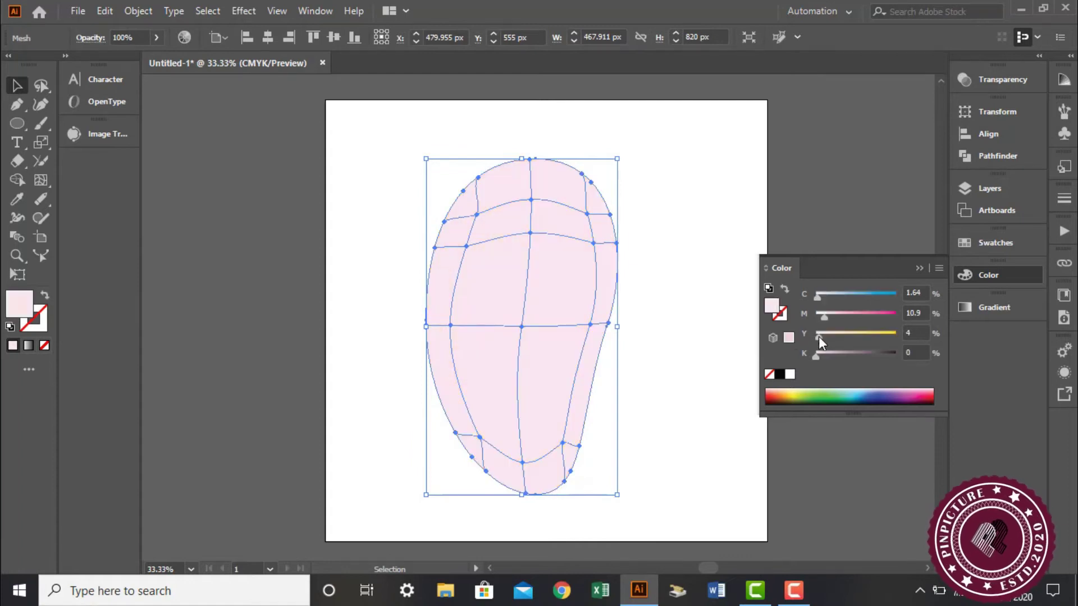
key(ctrl+z)
click(730, 332)
Undo the pale pink recoloring of the whole mesh and try to lasso its left inner points.
click(457, 302)
click(35, 85)
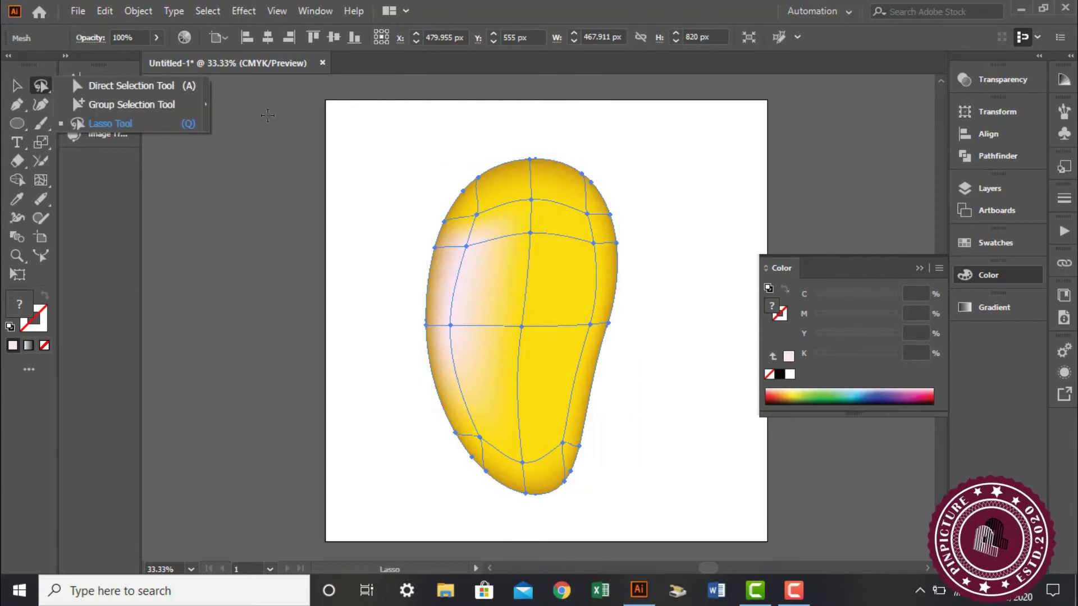
click(156, 126)
mouse_move(460, 332)
mouse_down()
mouse_move(457, 286)
mouse_move(478, 242)
mouse_move(487, 266)
mouse_move(469, 333)
mouse_up()
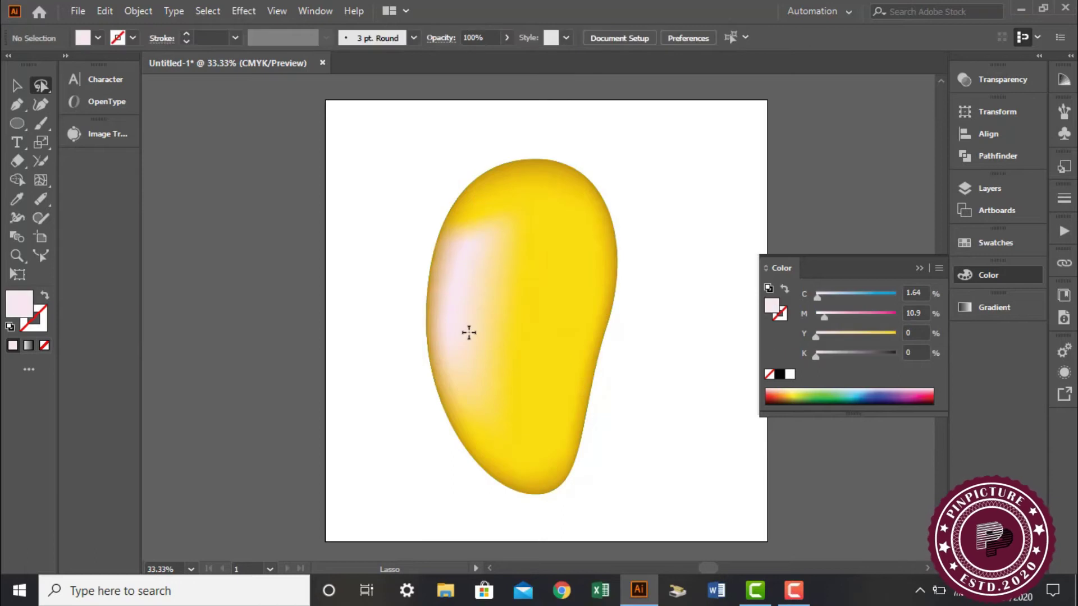
click(16, 86)
drag(39, 86, 96, 87)
click(459, 257)
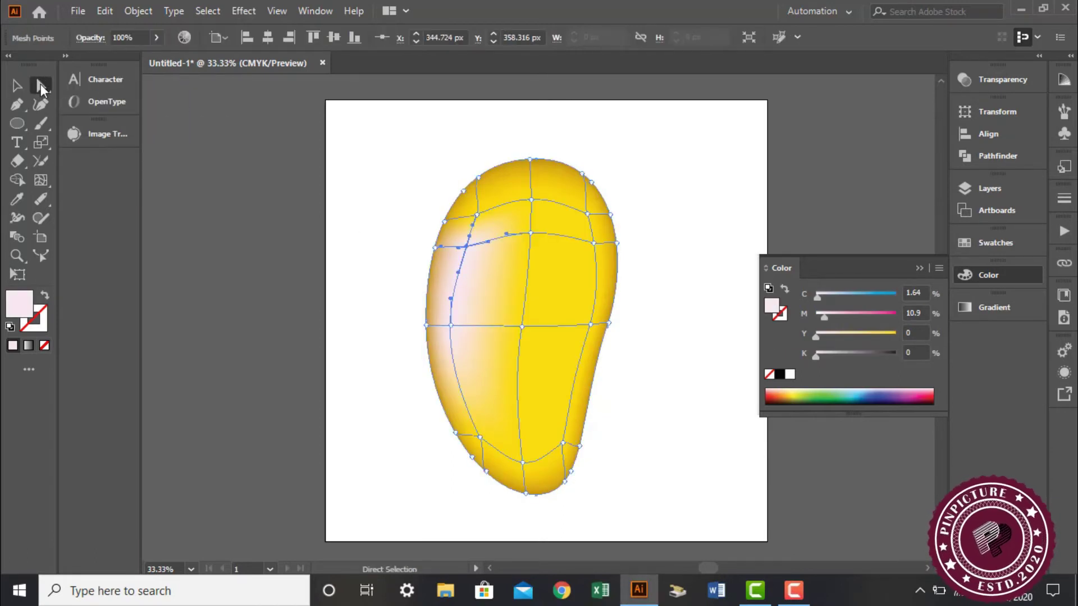
mouse_move(39, 88)
mouse_down()
mouse_move(72, 95)
mouse_move(87, 123)
mouse_up()
mouse_move(484, 313)
mouse_down()
mouse_move(473, 338)
mouse_move(465, 227)
mouse_move(486, 280)
mouse_move(472, 332)
mouse_up()
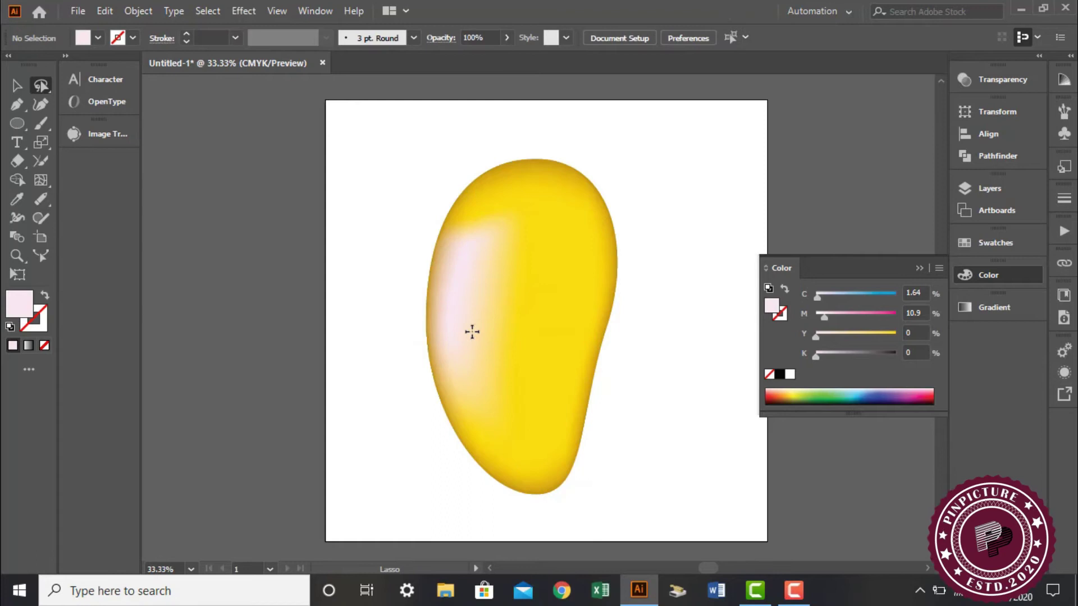
Lasso the mango's two upper-left inner mesh points and recolor them with the last pale pink at 15% Yellow.
mouse_move(502, 239)
mouse_down()
mouse_move(457, 282)
mouse_move(499, 392)
mouse_move(519, 223)
mouse_move(500, 247)
mouse_up()
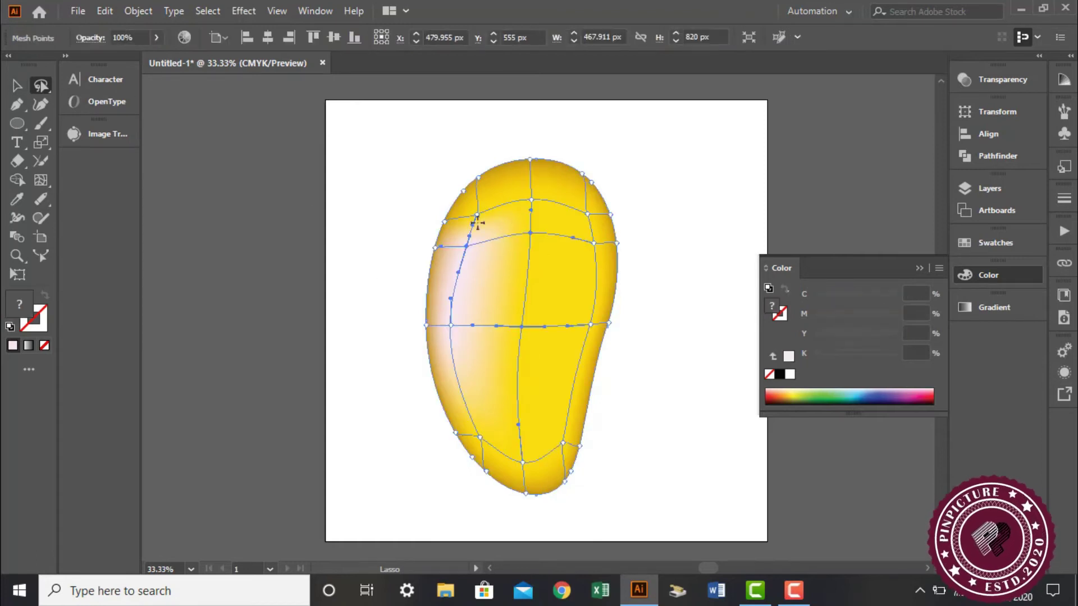
mouse_move(488, 205)
mouse_down()
mouse_move(478, 332)
mouse_move(456, 333)
mouse_move(452, 256)
mouse_move(487, 208)
mouse_up()
click(789, 356)
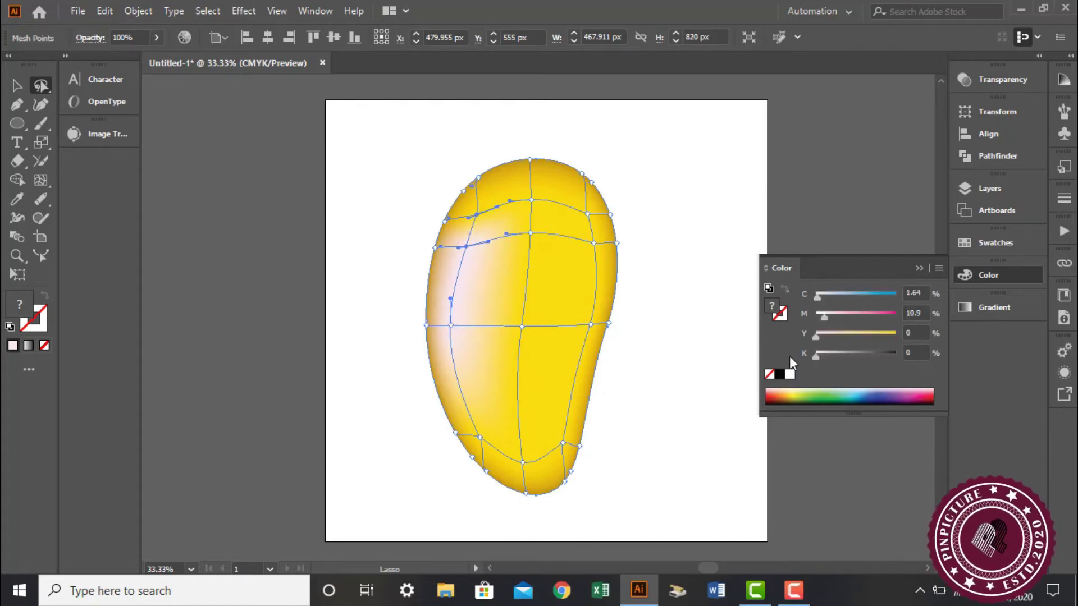
drag(825, 337, 827, 338)
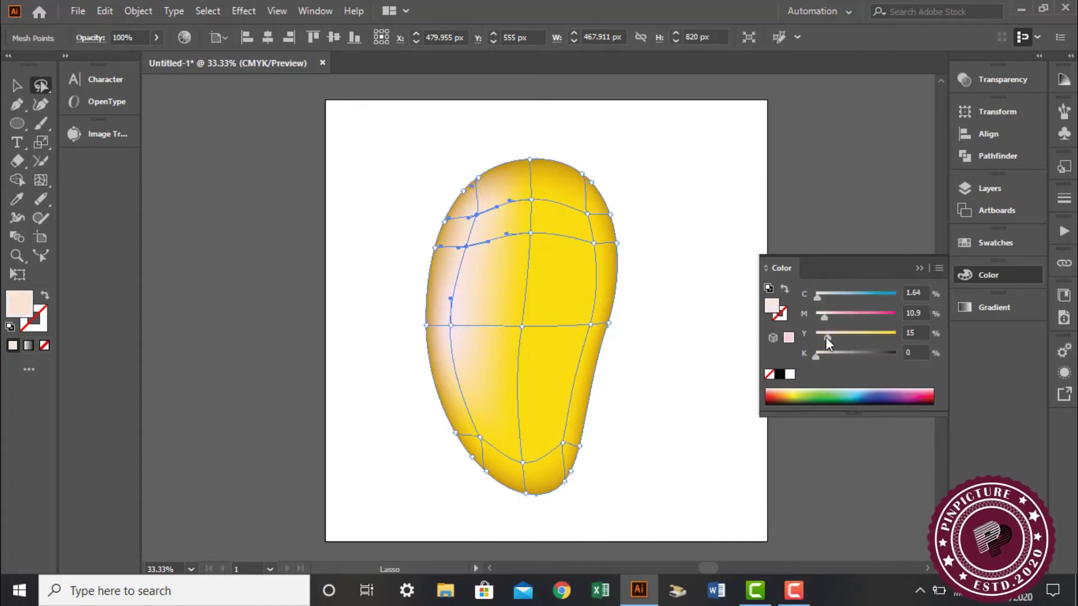
Tint the right inner mesh point of the mango's middle row green by setting its Cyan to 26%, and deselect the mesh.
click(18, 85)
click(679, 210)
click(569, 270)
click(655, 298)
click(578, 373)
click(40, 179)
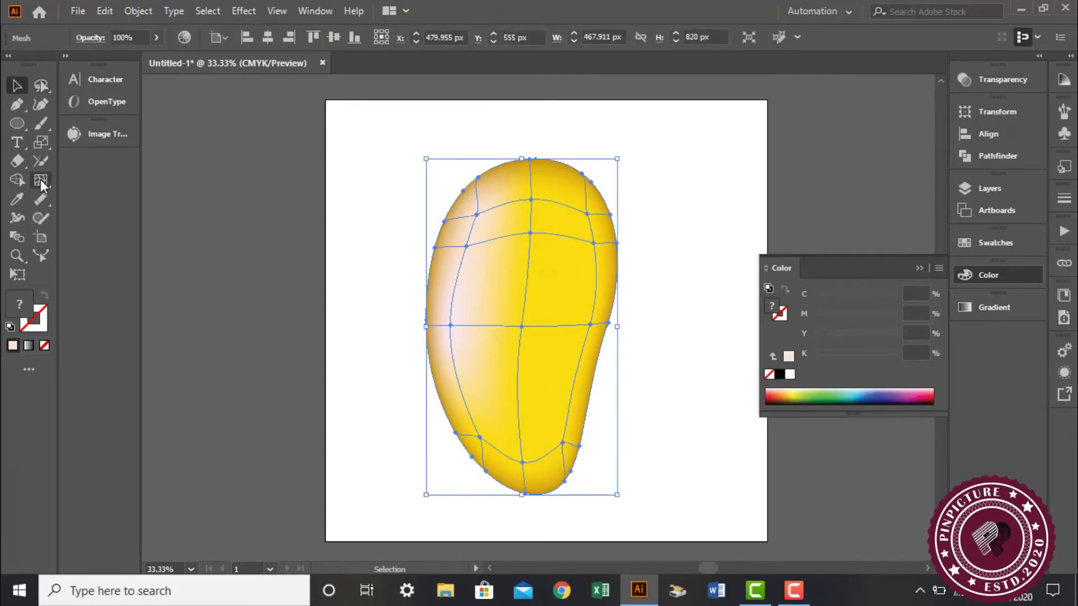
click(573, 387)
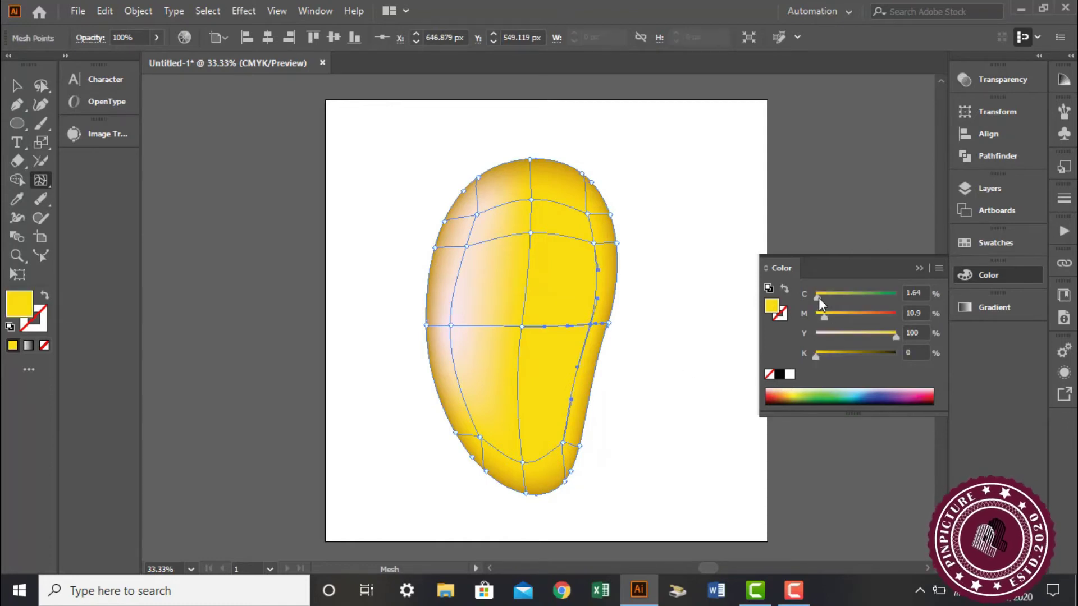
drag(819, 297, 837, 297)
click(16, 86)
click(637, 288)
Move the mango toward the lower left of the artboard, leaving free space beside it.
drag(414, 390, 618, 344)
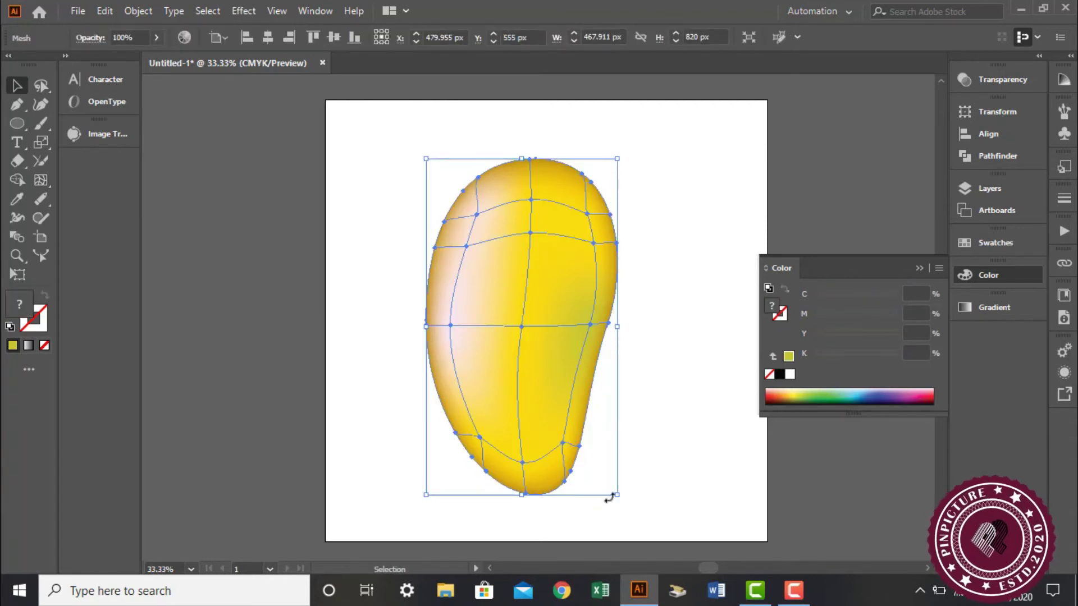
click(620, 330)
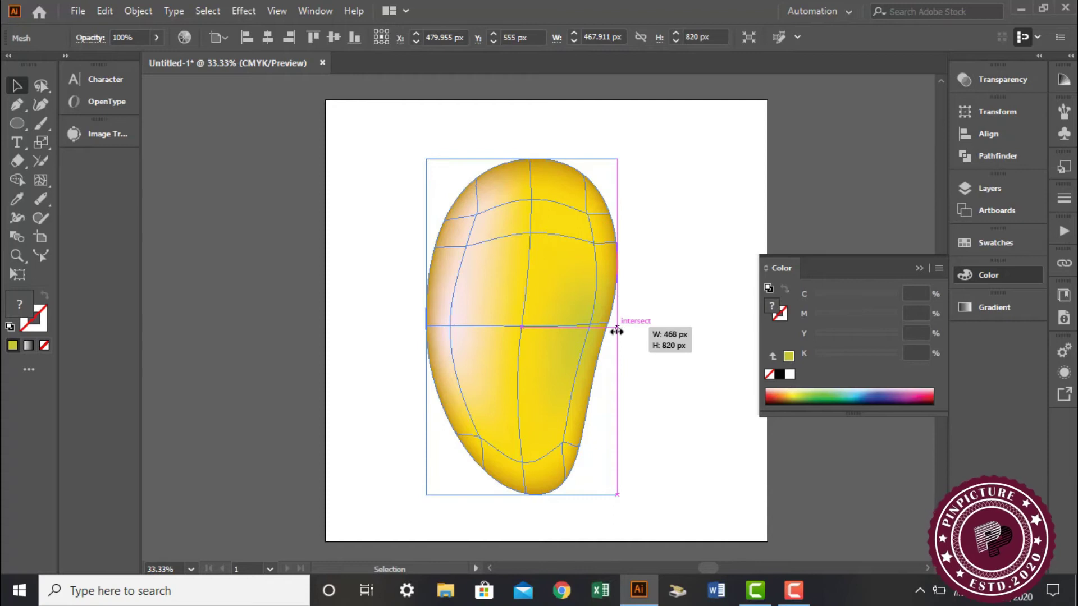
click(629, 329)
drag(576, 280, 491, 308)
Draw an upright ellipse about 515 px tall beside the mango and convert its top and bottom anchors to sharp corners.
drag(15, 123, 72, 142)
drag(593, 213, 681, 425)
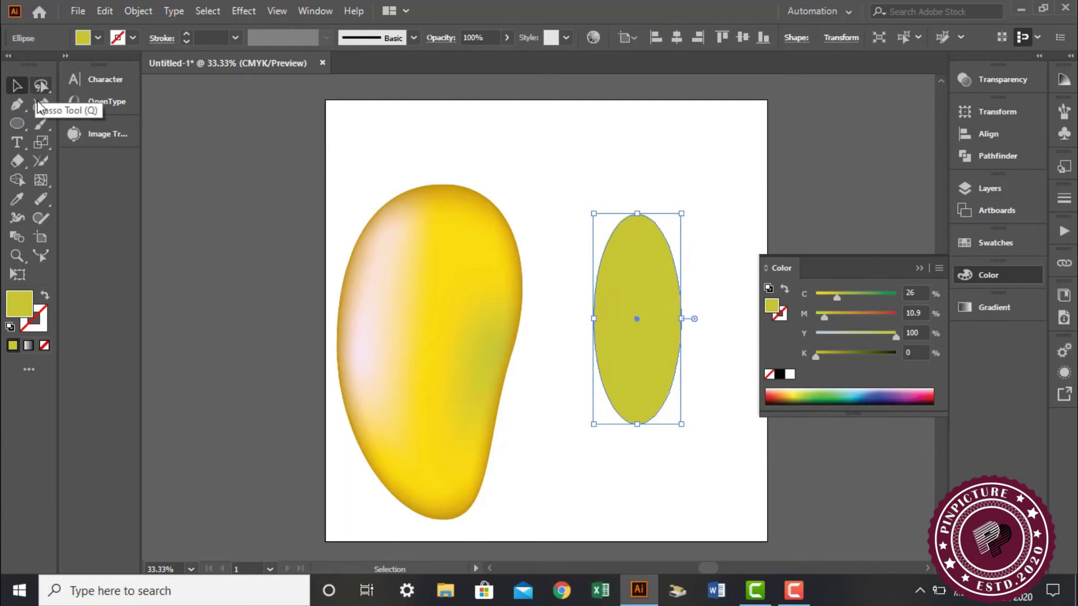
drag(24, 112, 24, 112)
click(100, 123)
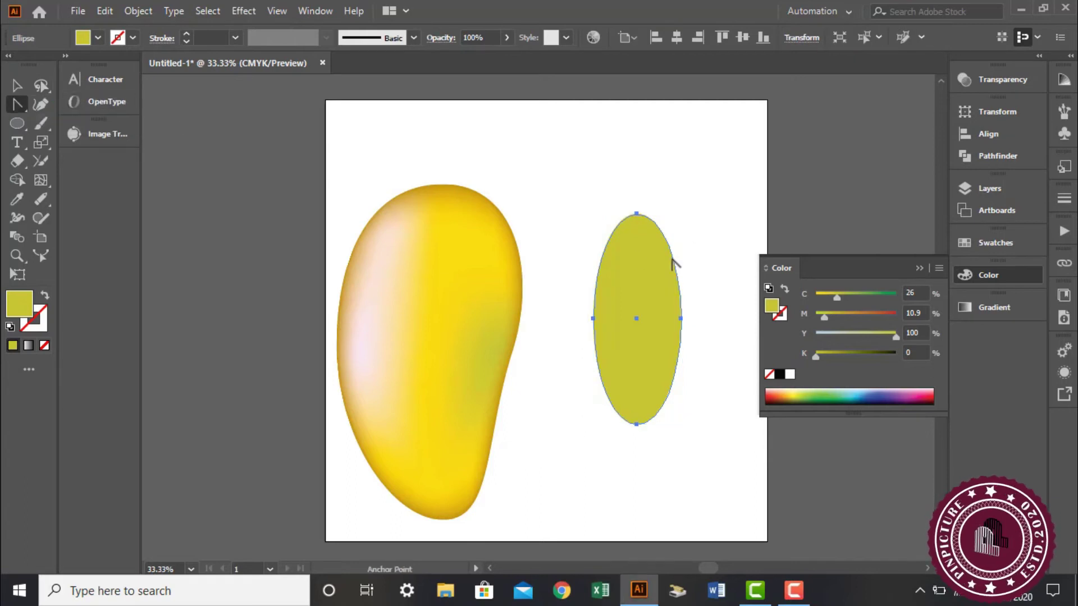
click(636, 215)
click(636, 425)
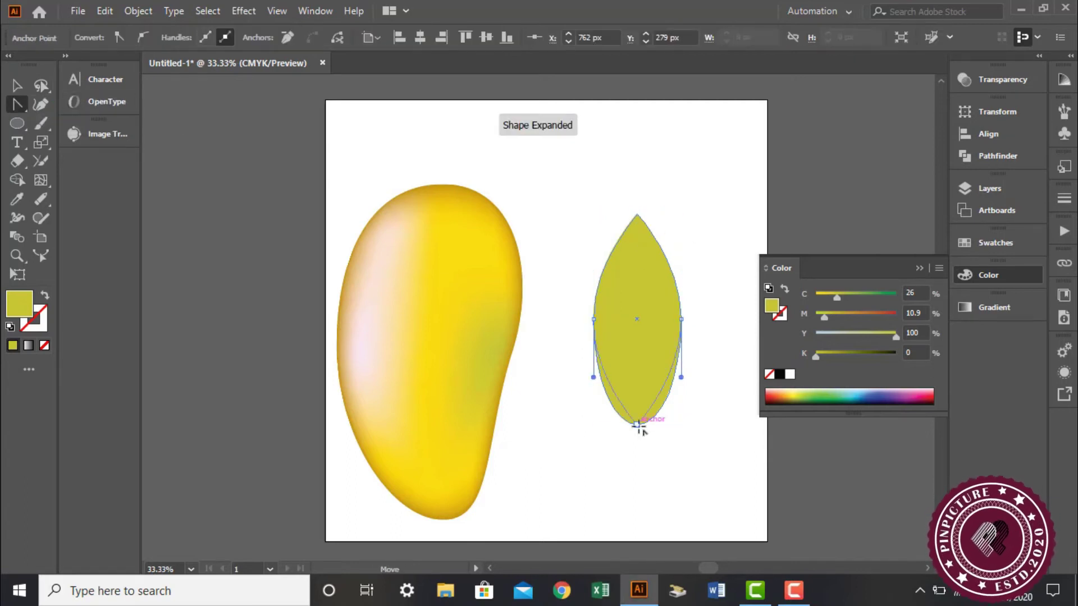
Fill the leaf shape with the dark green swatch and narrow it to about 199 px wide.
click(979, 242)
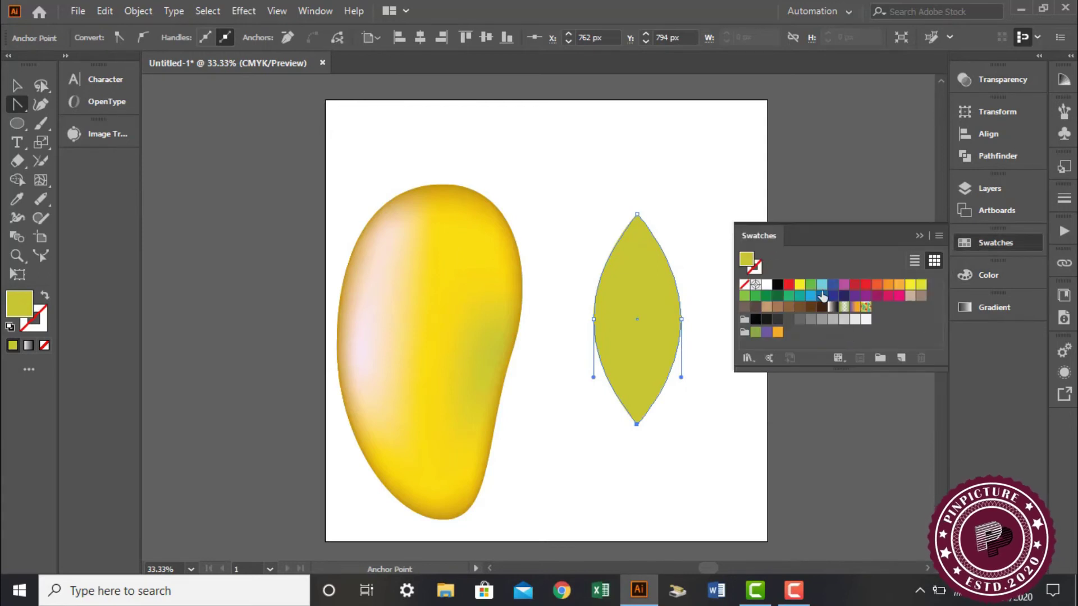
click(767, 297)
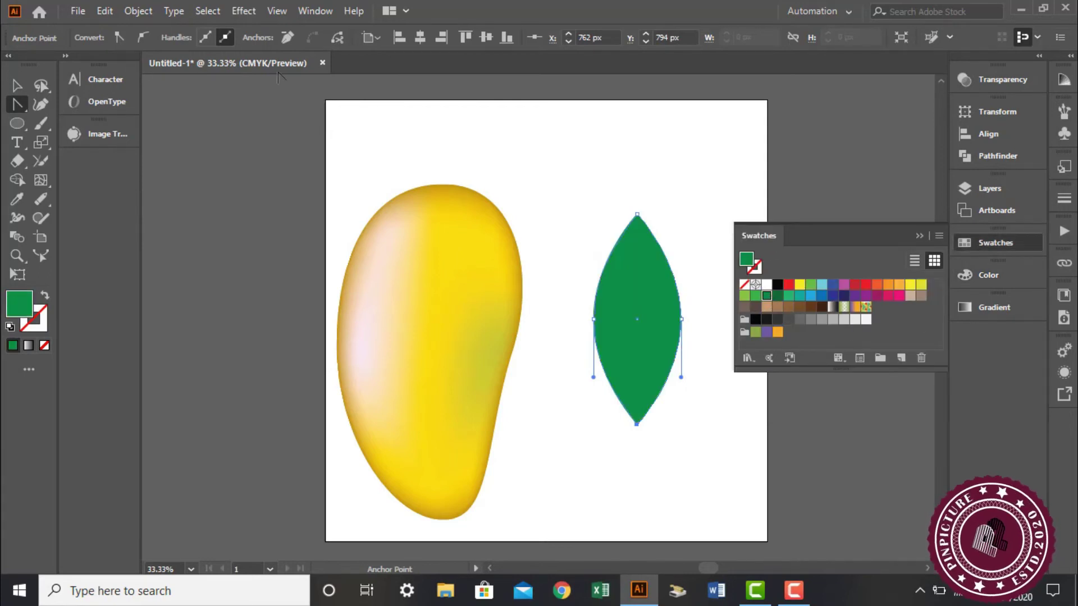
click(16, 87)
mouse_move(681, 319)
mouse_down()
mouse_move(714, 324)
mouse_move(675, 319)
mouse_up()
Turn the leaf into a gradient mesh with a mesh point at its center.
click(1009, 275)
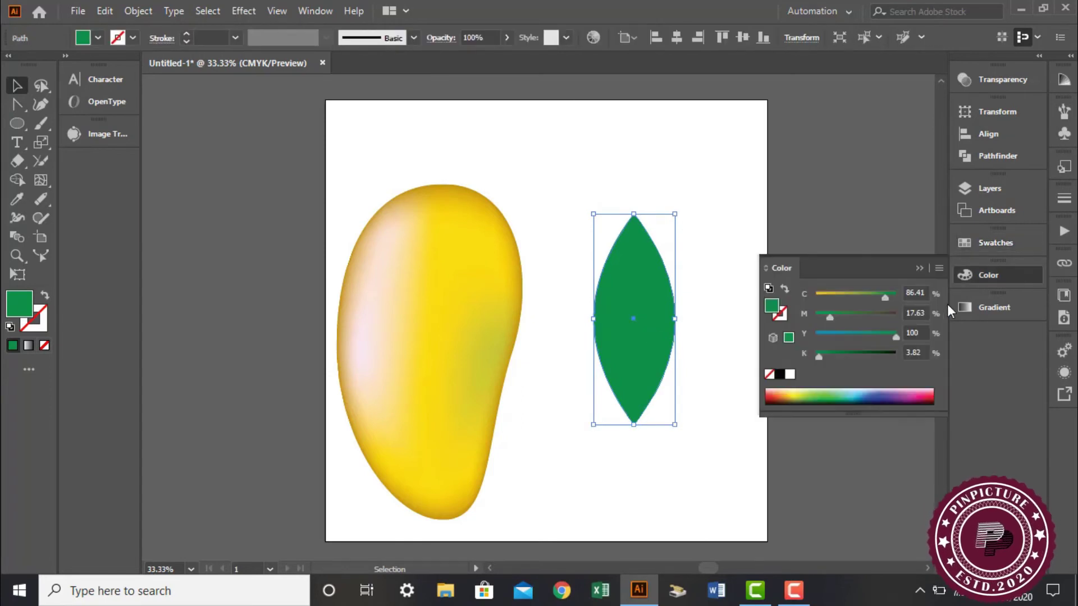
click(41, 180)
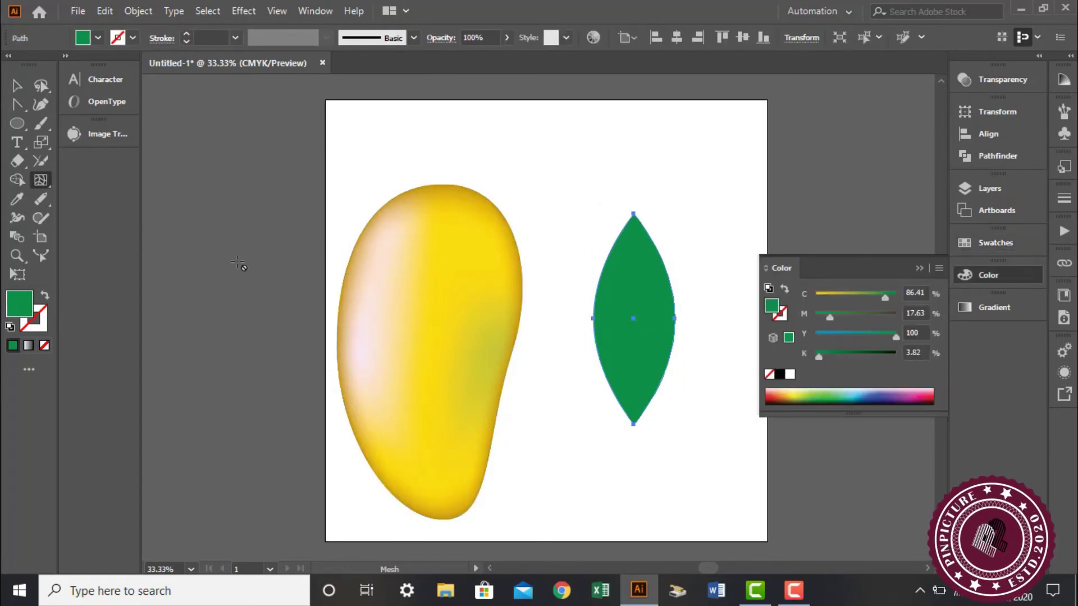
click(635, 319)
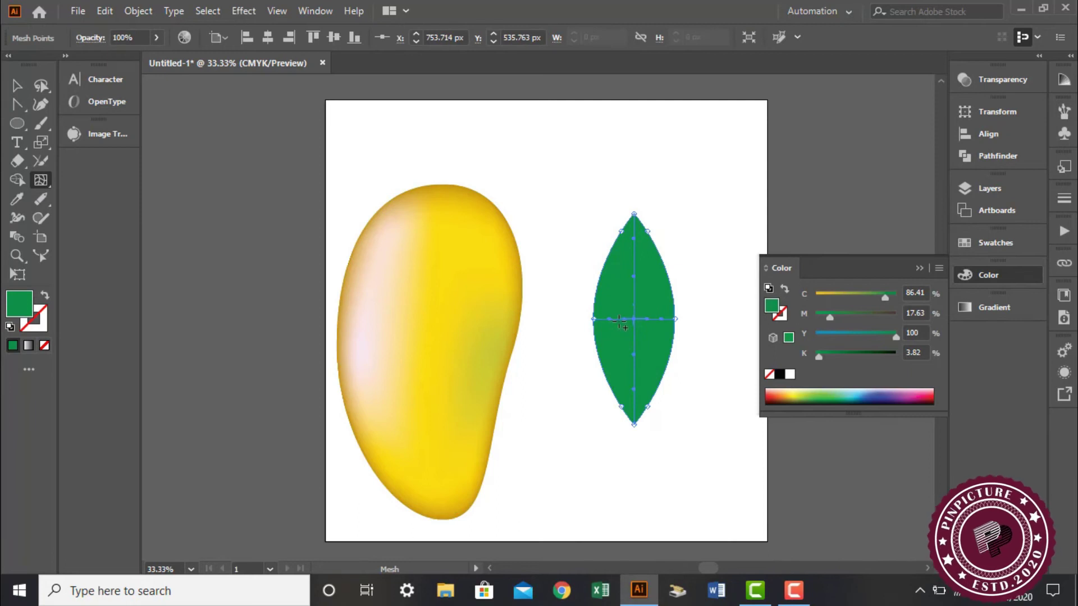
Add one vertical mesh line on each side of the leaf's center line, close to it.
scroll(623, 325, up, 6)
drag(717, 339, 539, 353)
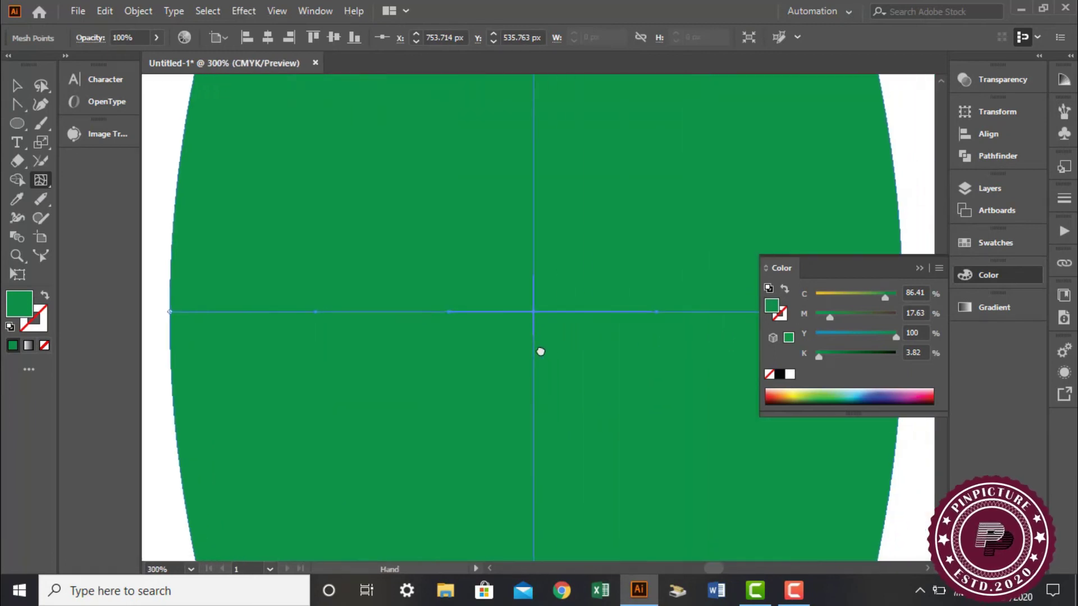
click(436, 319)
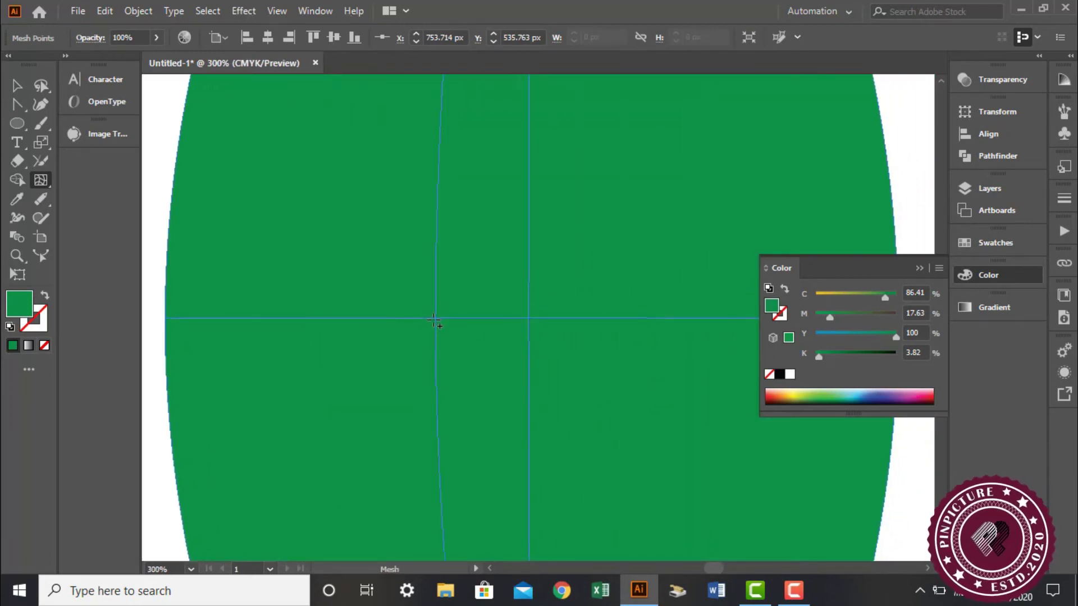
alt+click(436, 319)
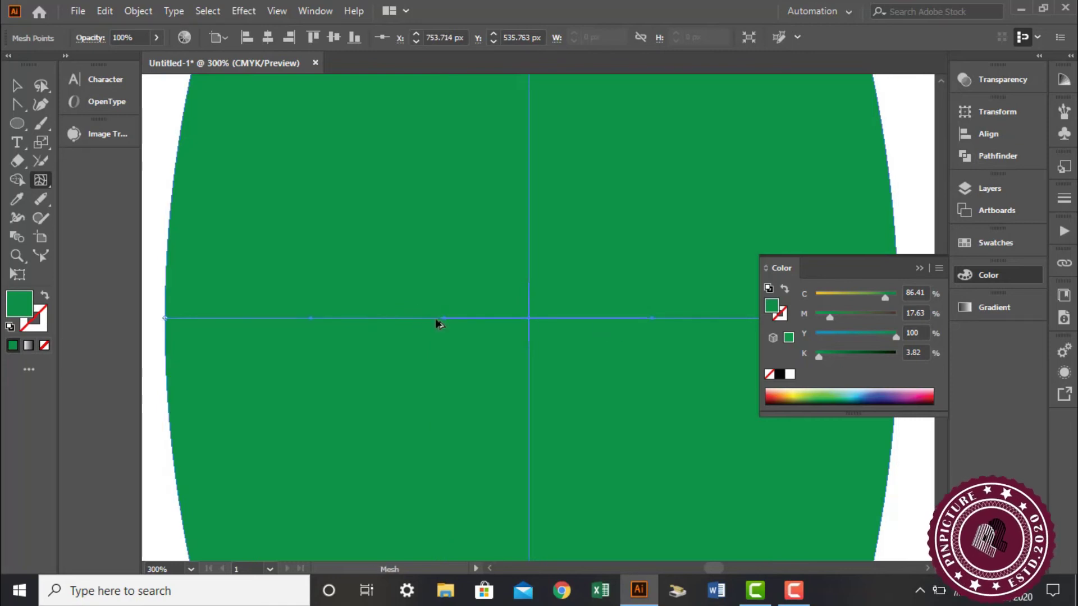
scroll(436, 318, up, 4)
click(426, 331)
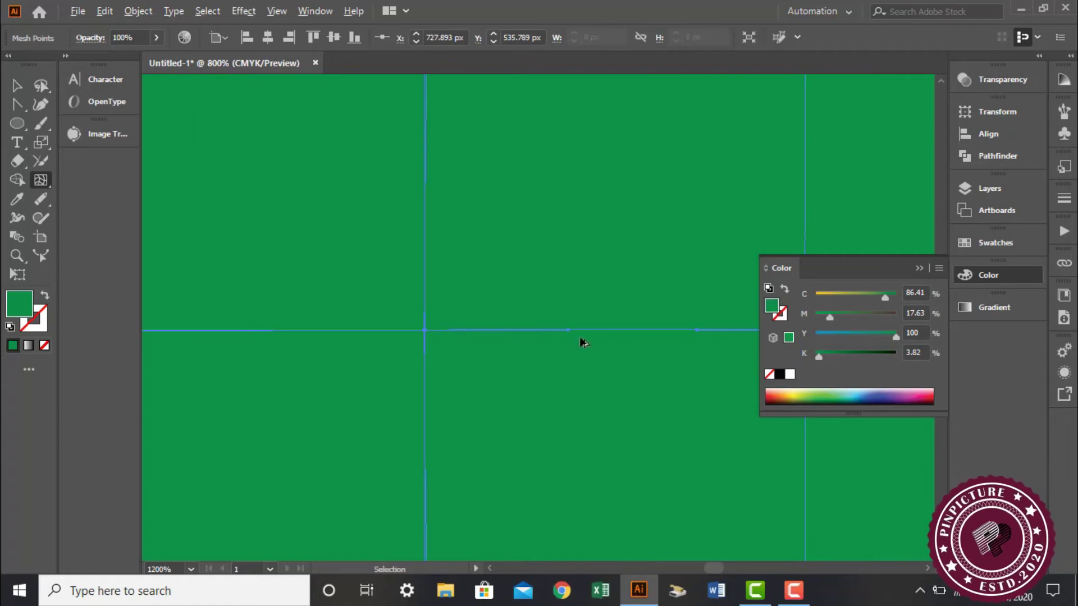
scroll(582, 342, down, 4)
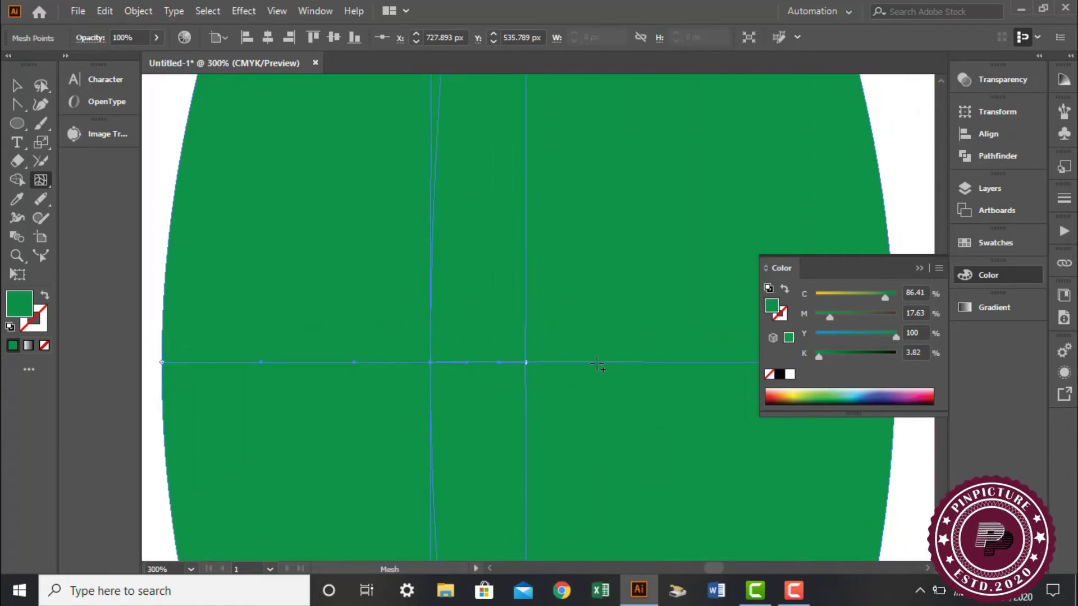
click(607, 362)
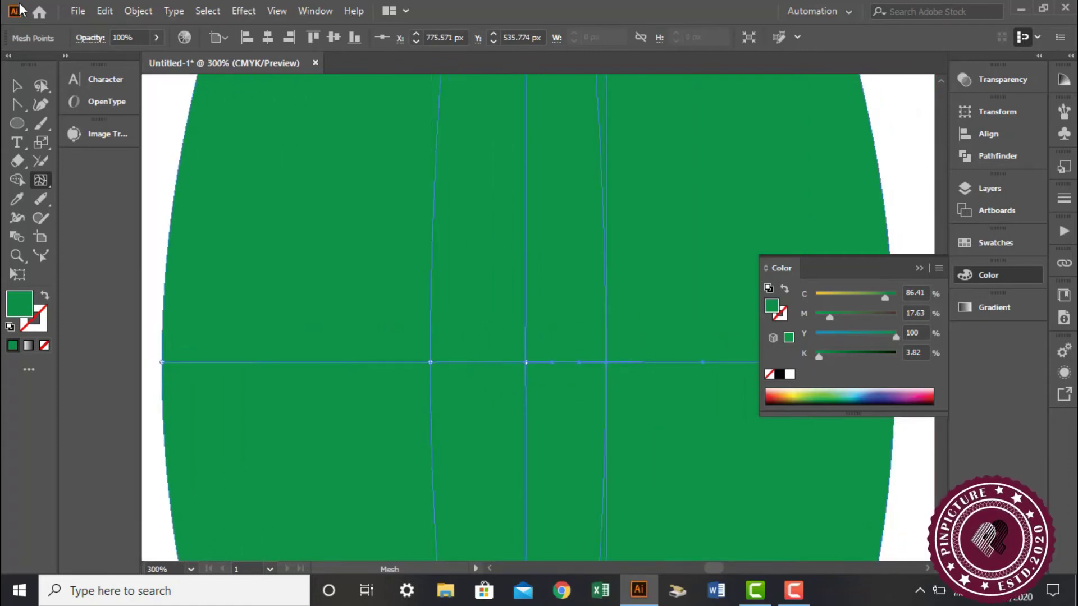
Select the leaf's center mesh point, set its Cyan to 67% for a lighter midrib, and deselect the leaf.
click(17, 85)
drag(34, 91, 101, 84)
click(525, 364)
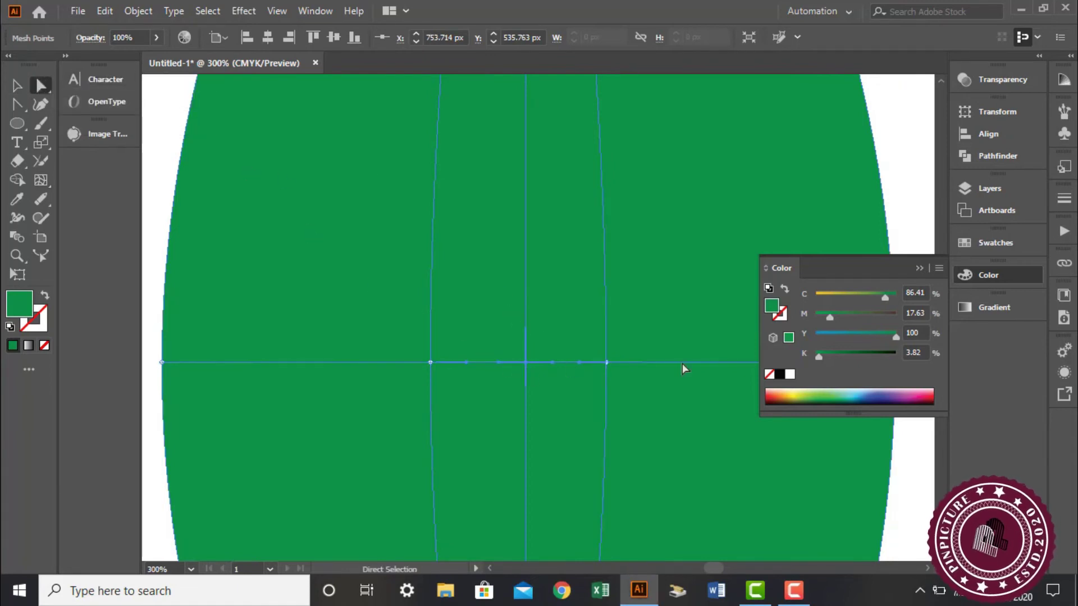
click(869, 298)
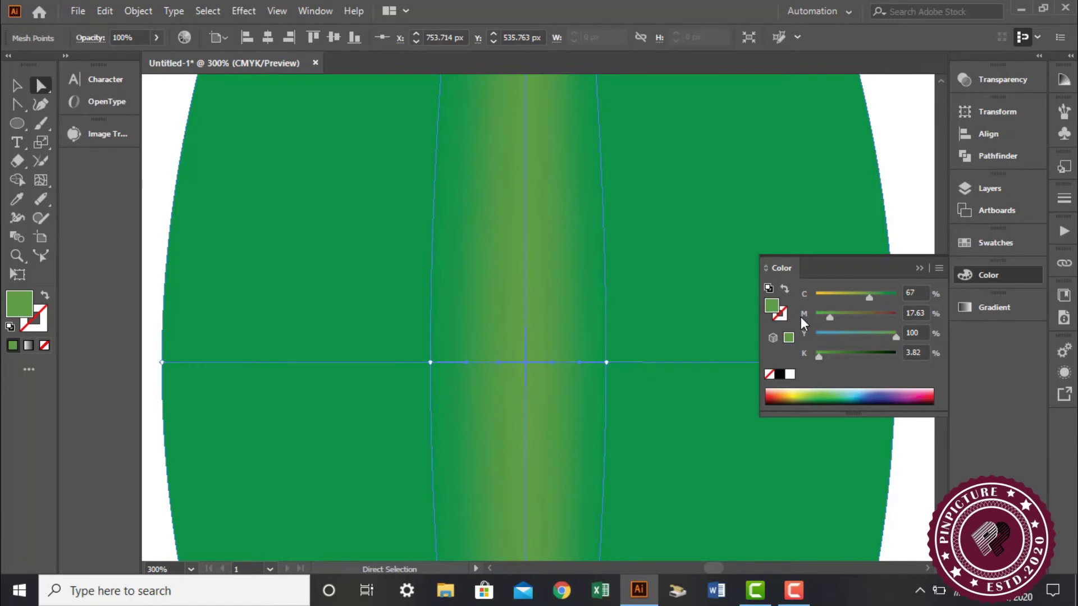
scroll(668, 345, down, 2)
scroll(668, 346, down, 3)
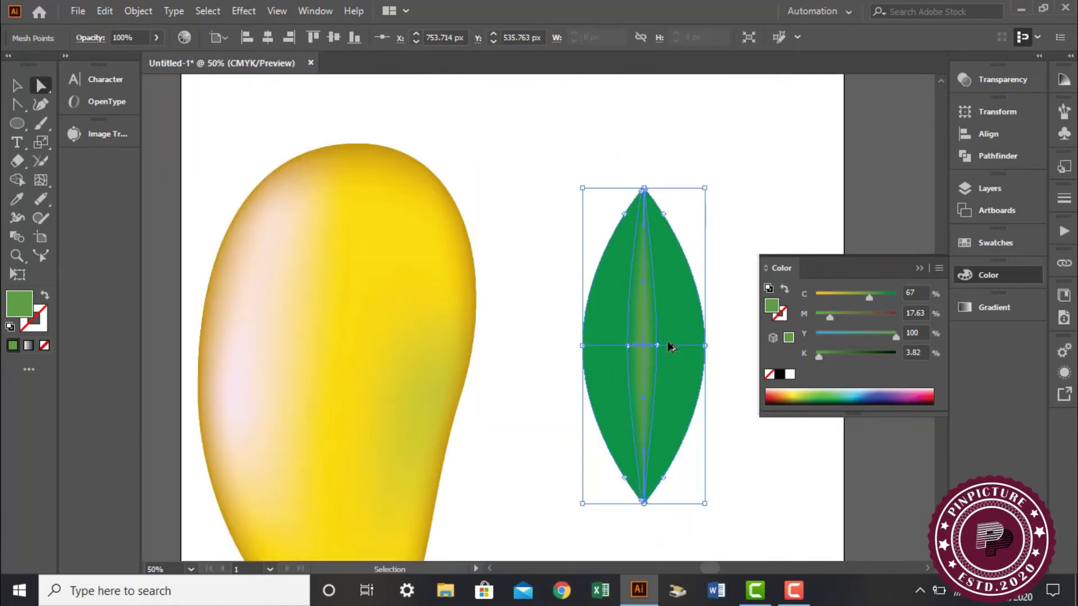
click(737, 352)
Add a vertical mesh line near the leaf's left edge, set its middle point's Cyan to 48%, and deselect the leaf.
click(692, 348)
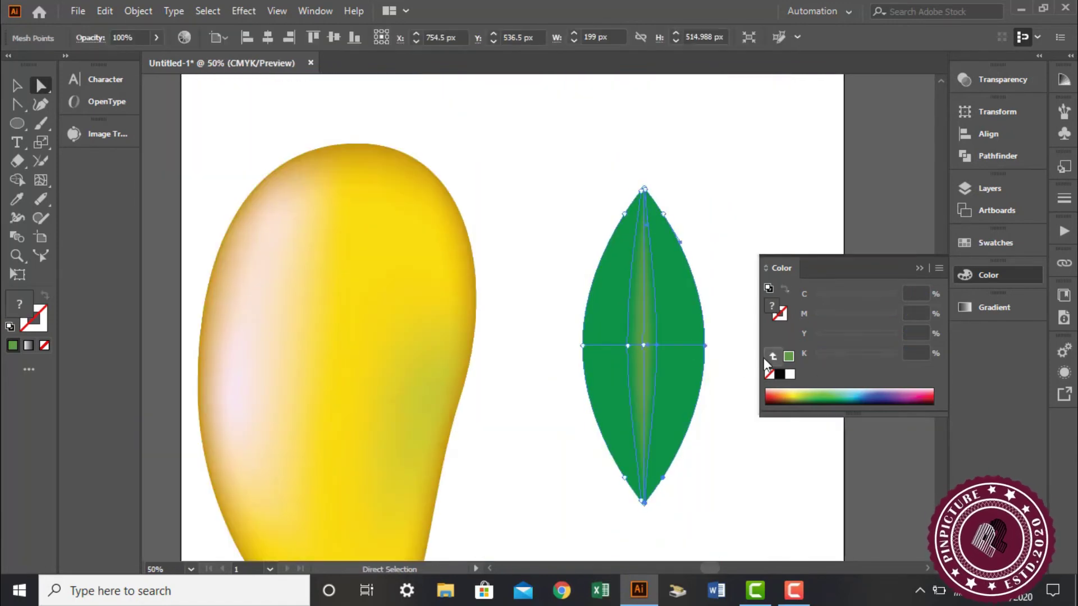
key(u)
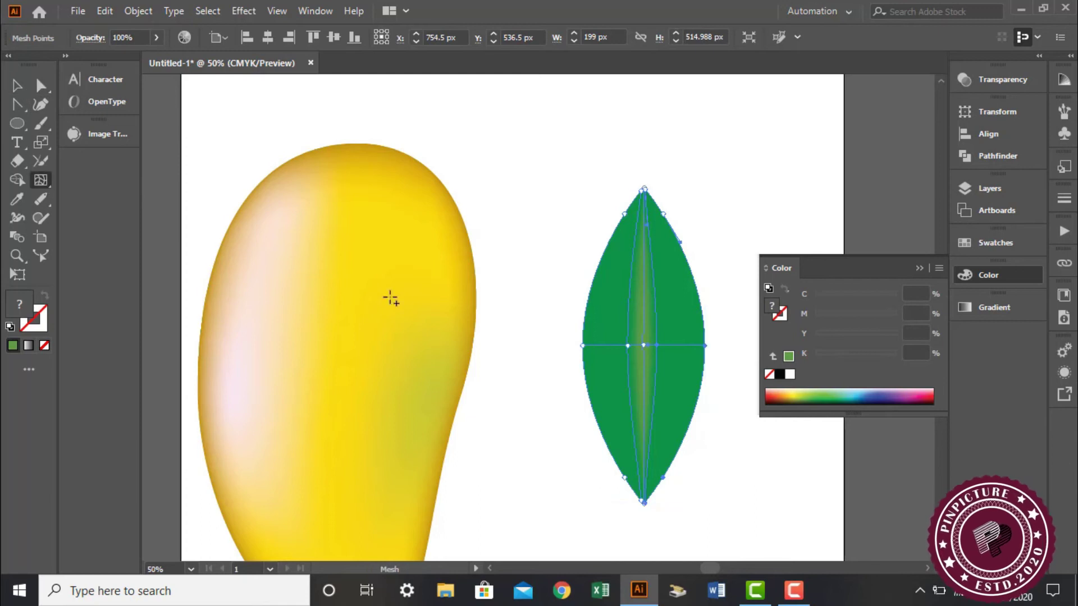
scroll(600, 350, up, 2)
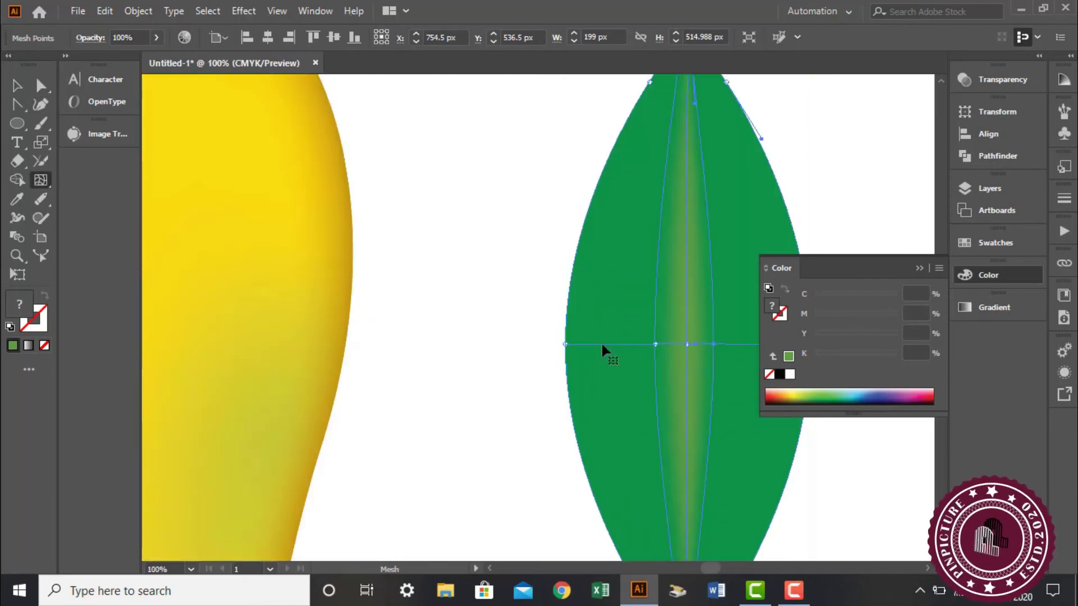
click(601, 344)
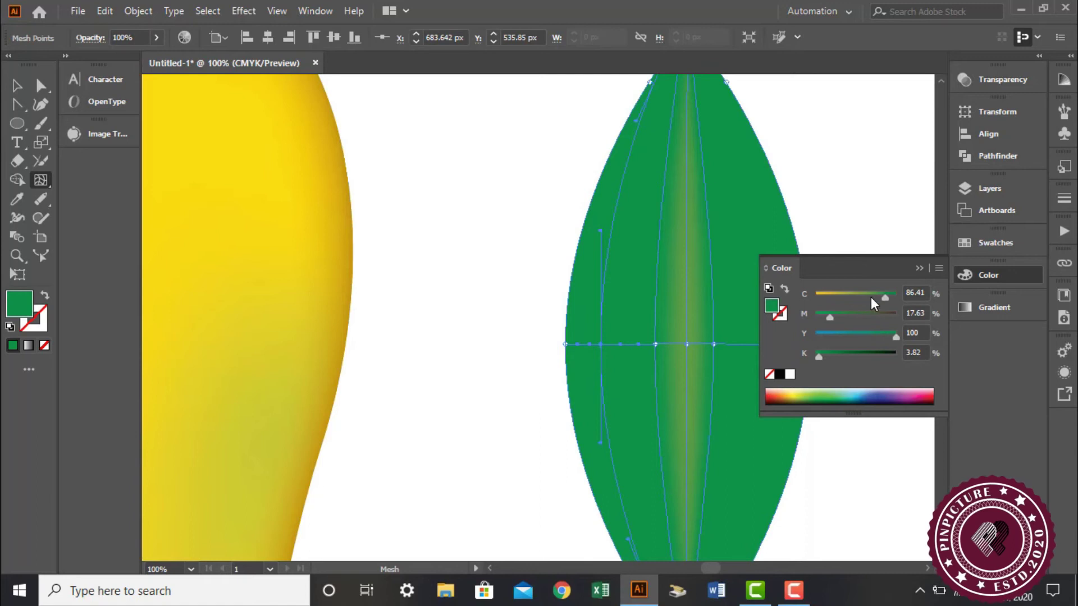
drag(888, 302, 854, 299)
key(v)
scroll(632, 246, down, 3)
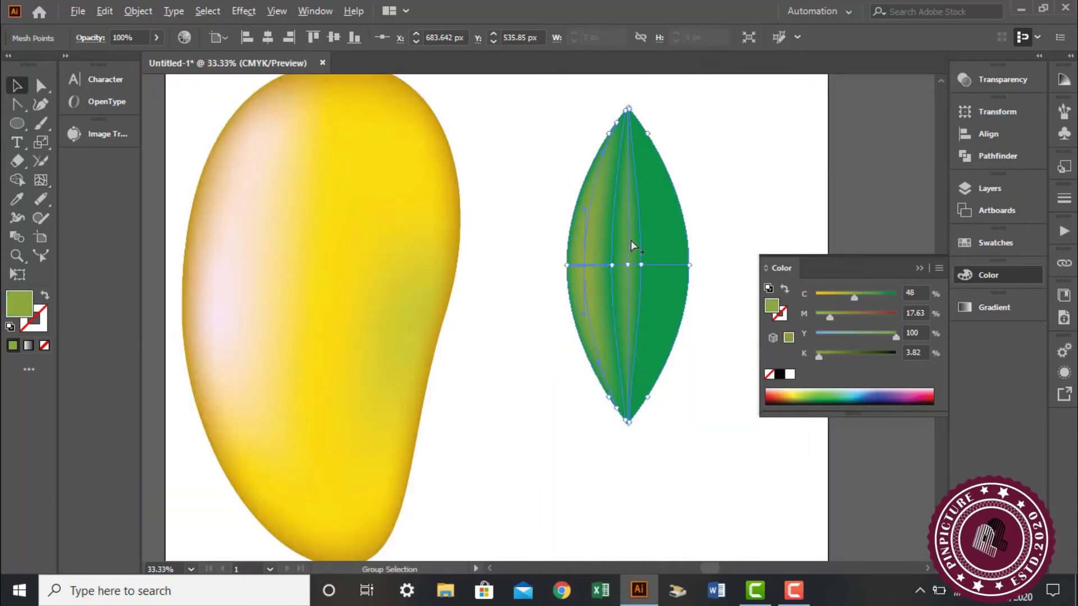
click(697, 260)
click(626, 245)
click(755, 322)
drag(677, 134, 530, 433)
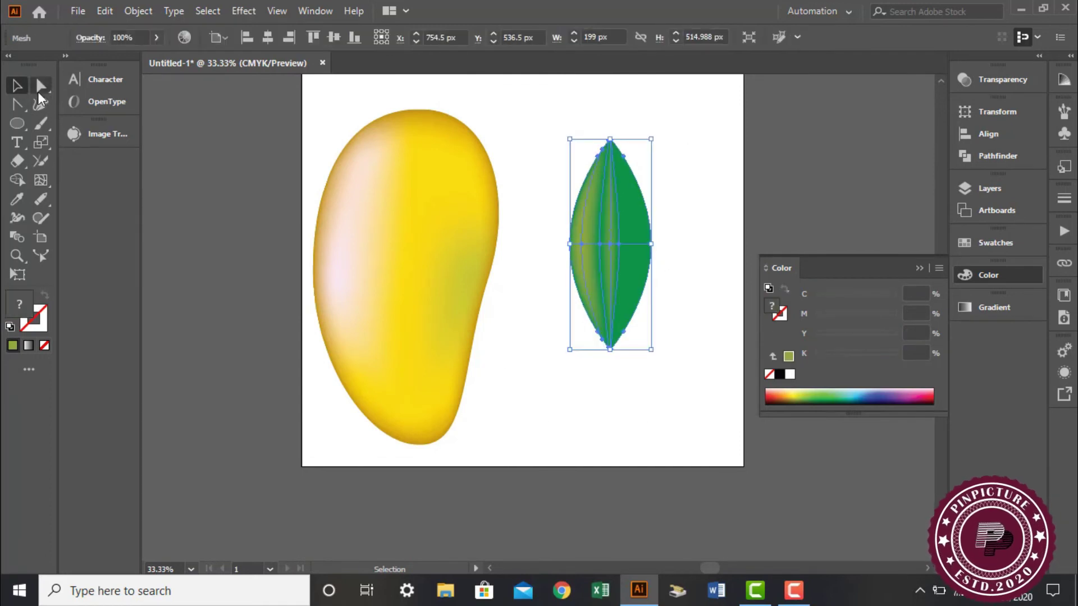
click(39, 90)
drag(542, 236, 682, 244)
drag(645, 340, 615, 338)
key(ctrl+z)
key(ctrl+z)
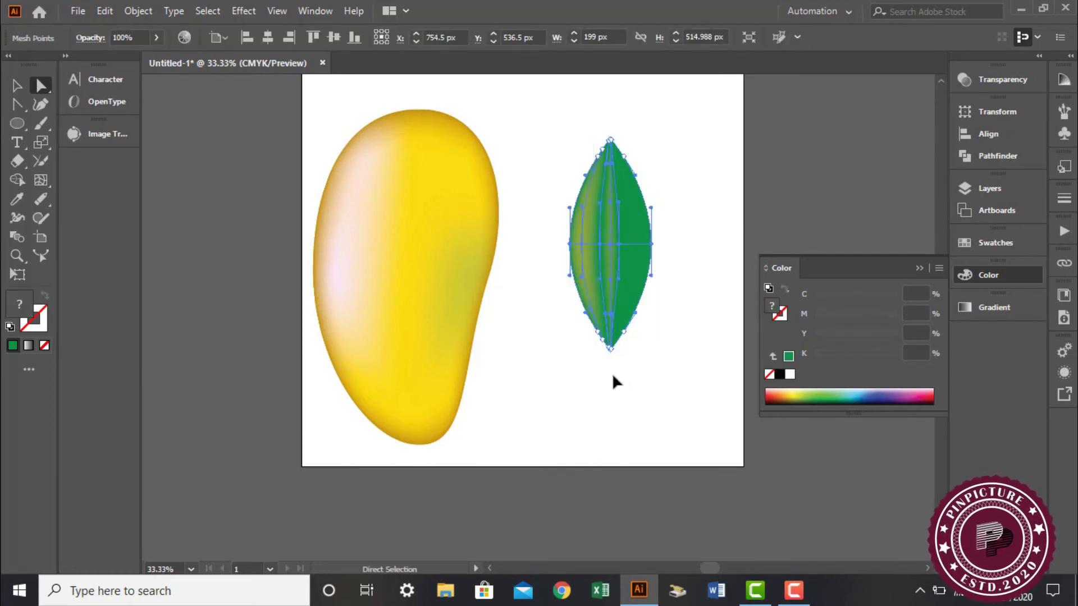
Bend the leaf to the right by shifting its middle row of mesh points, and pull its lower tip slightly upward.
drag(682, 241, 550, 253)
drag(652, 244, 683, 245)
drag(658, 331, 611, 336)
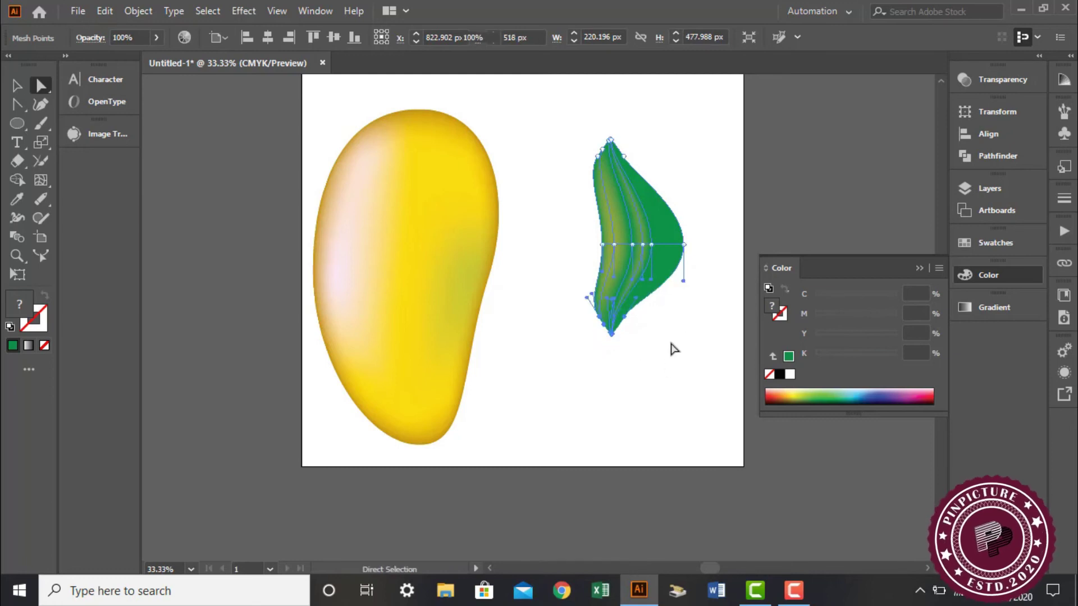
click(671, 349)
drag(688, 250, 539, 240)
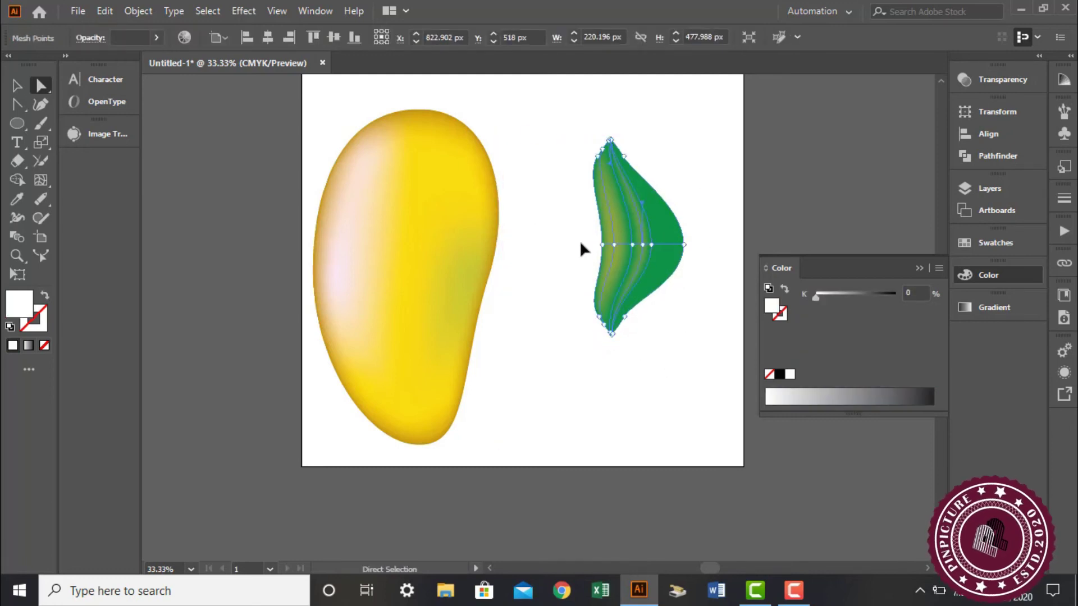
drag(702, 160, 617, 336)
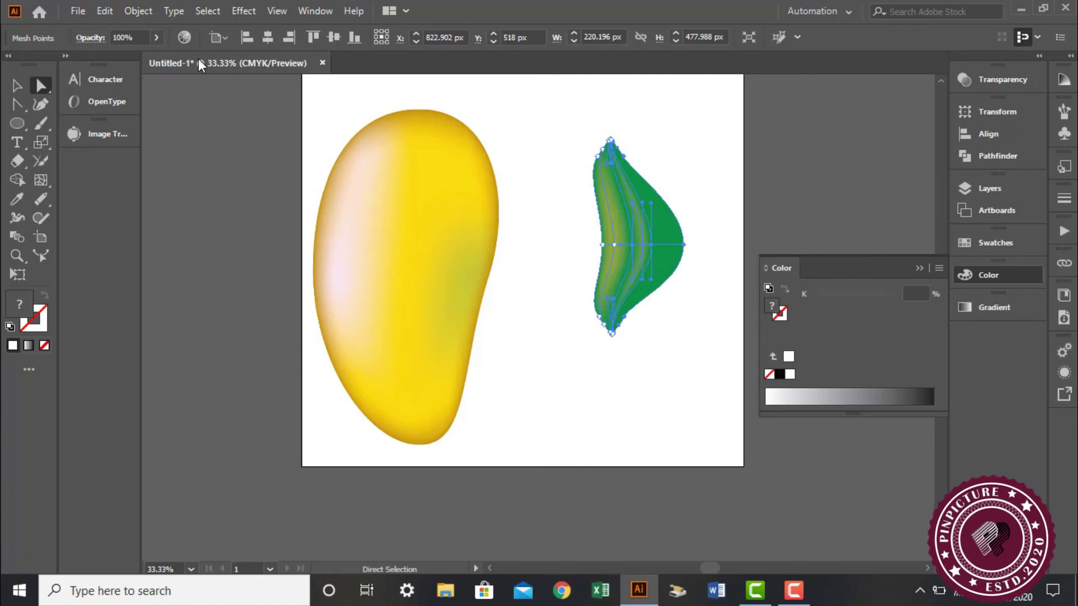
Move the leaf left toward the mango and pull its right-edge mesh point slightly inward.
click(17, 85)
drag(661, 232, 616, 237)
click(600, 300)
click(41, 85)
click(622, 231)
Place the leaf over the upper right part of the mango, rotate it slightly, and deselect it.
click(16, 88)
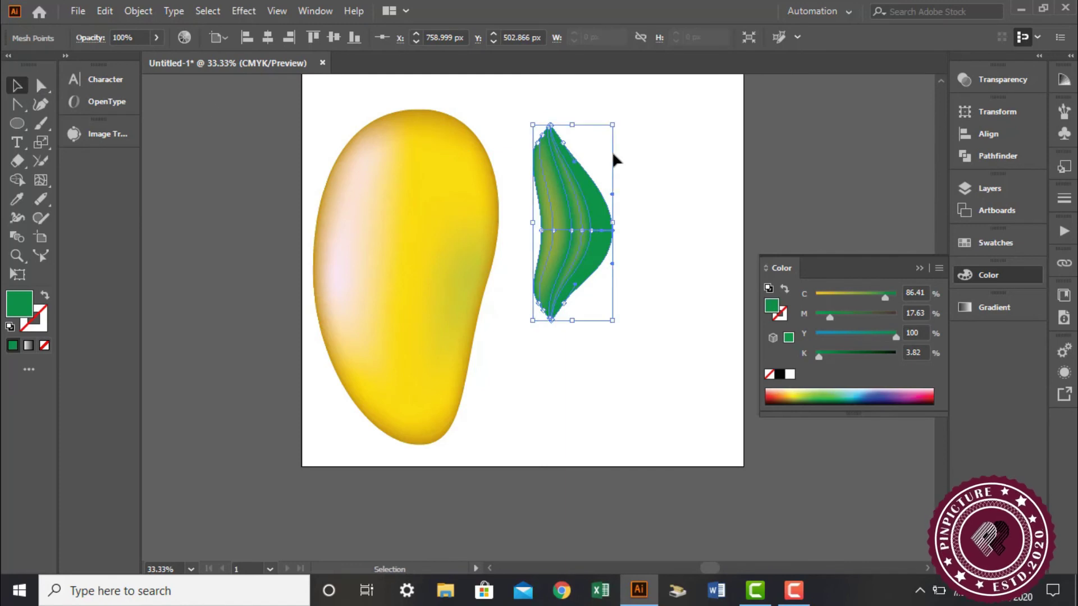
drag(623, 234, 451, 204)
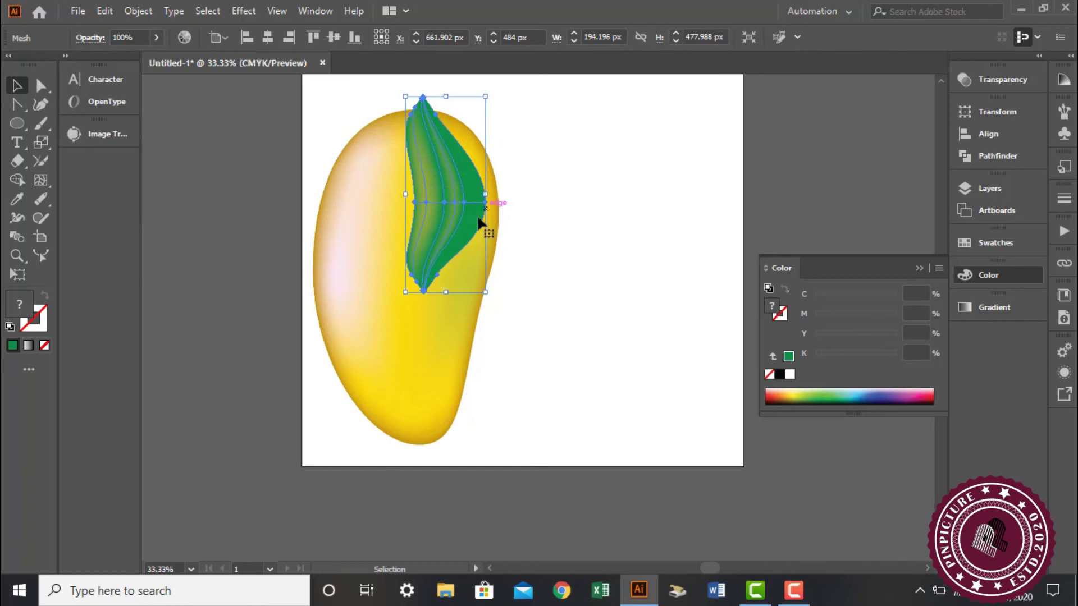
mouse_move(489, 296)
mouse_down()
mouse_move(498, 298)
mouse_move(494, 281)
mouse_up()
drag(457, 209, 470, 204)
click(605, 86)
Select the mango and leaf together, move them to about the center of the artboard, and deselect them.
drag(581, 106, 335, 446)
drag(411, 313, 391, 390)
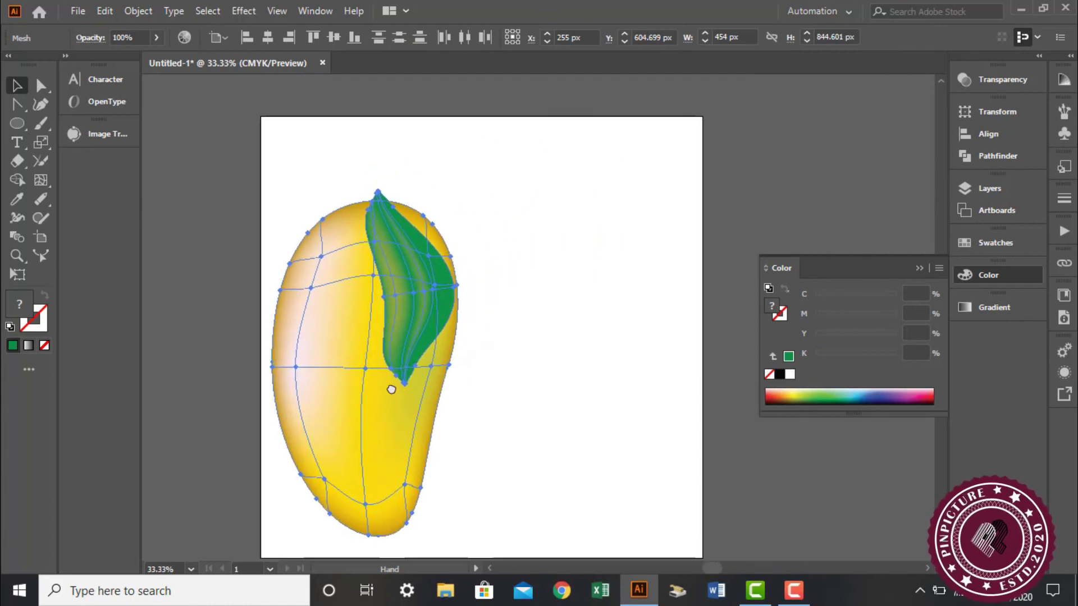
click(567, 219)
drag(583, 209, 313, 493)
drag(395, 362, 491, 294)
click(657, 387)
Select the mango and leaf together and shift them up, leaving space below them on the artboard.
key(ctrl+z)
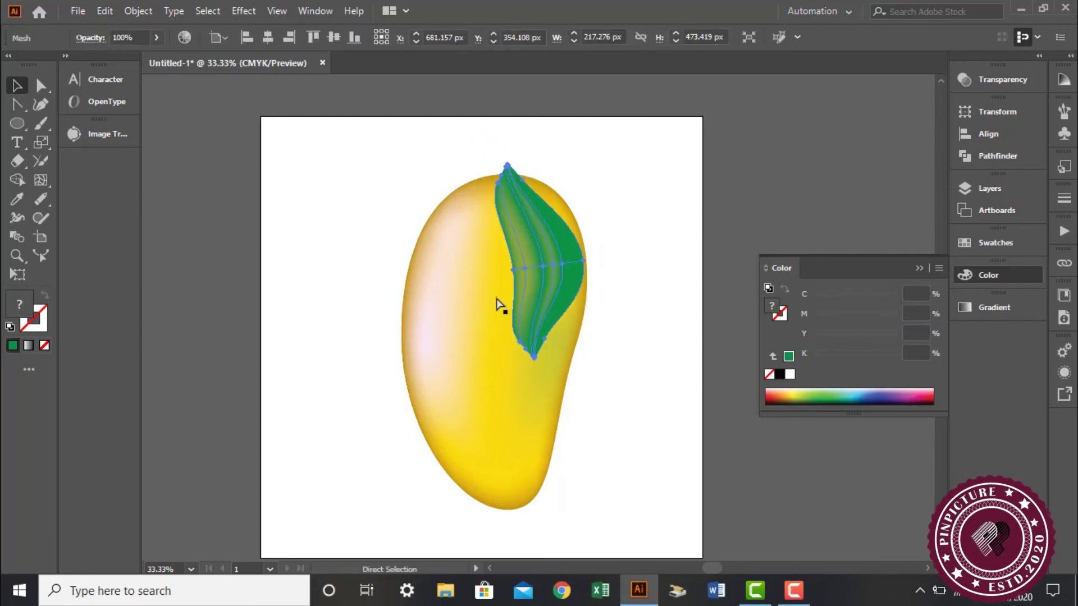
shift+click(431, 423)
right_click(492, 288)
mouse_move(539, 339)
click(681, 312)
drag(622, 193, 386, 482)
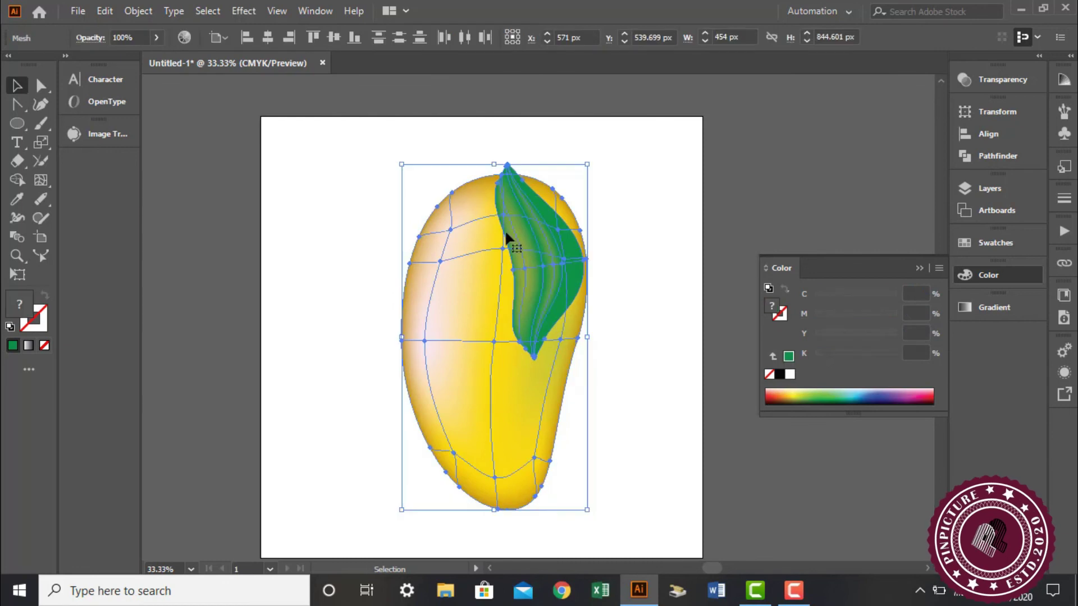
right_click(505, 233)
click(462, 365)
drag(463, 375, 458, 322)
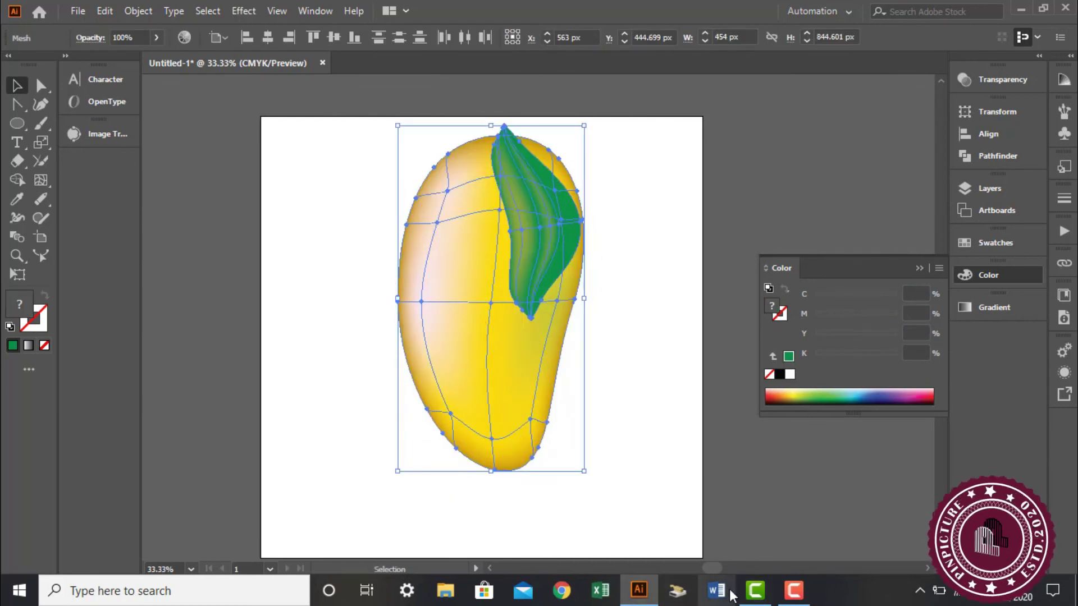
click(793, 590)
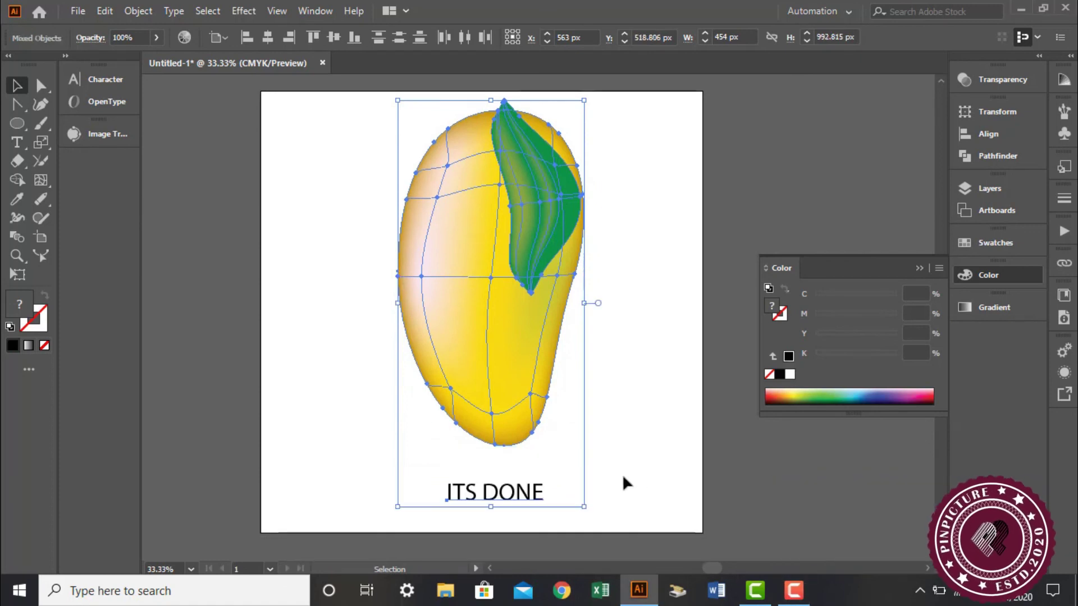
Delete the "ITS DONE" text below the mango.
drag(622, 474, 315, 549)
key(Delete)
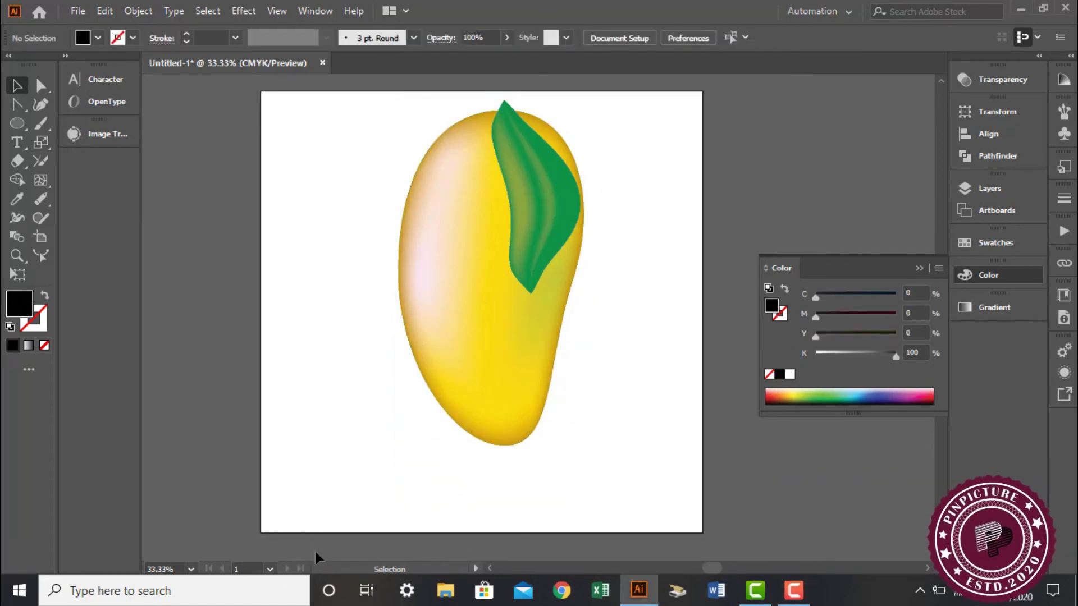
Open the recent file Untitled-1.png from the home screen.
click(38, 13)
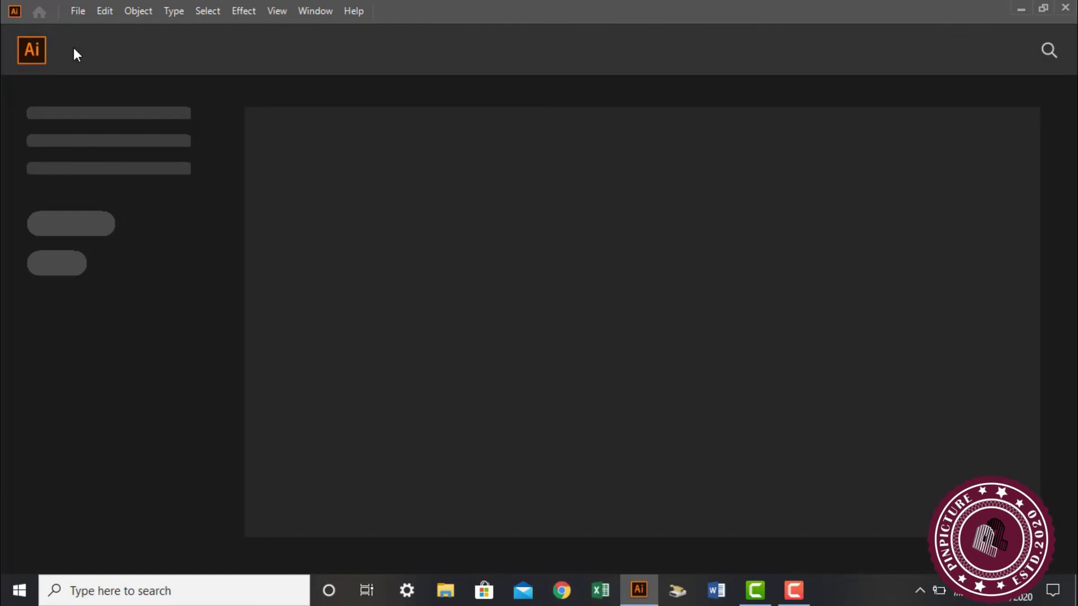
click(87, 4)
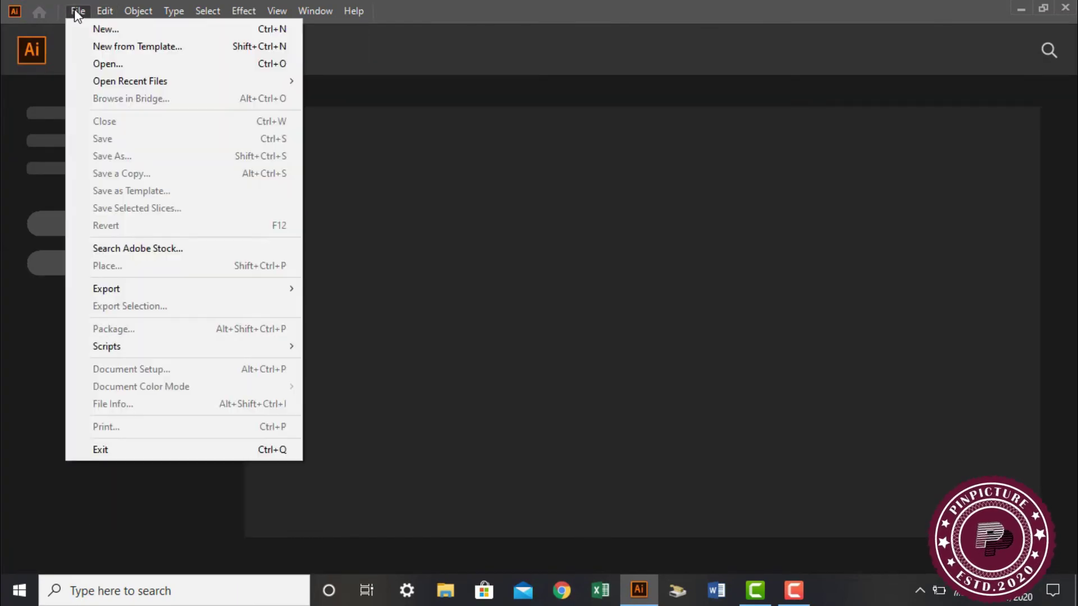
mouse_move(93, 83)
click(303, 85)
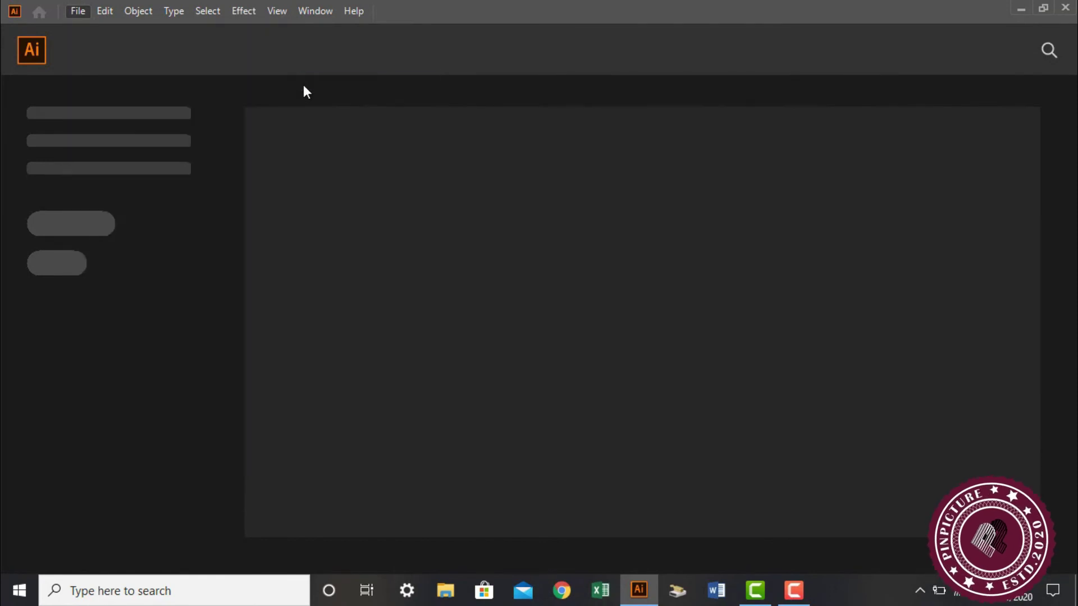
key(ctrl+minus)
key(ctrl+minus)
key(ctrl+minus)
key(ctrl+minus)
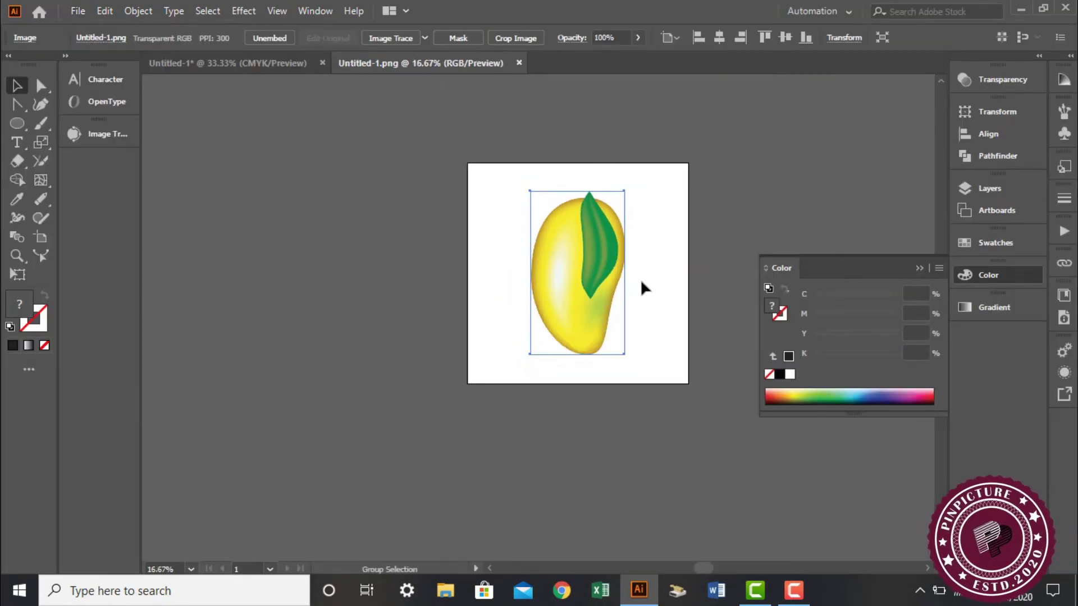
key(ctrl+plus)
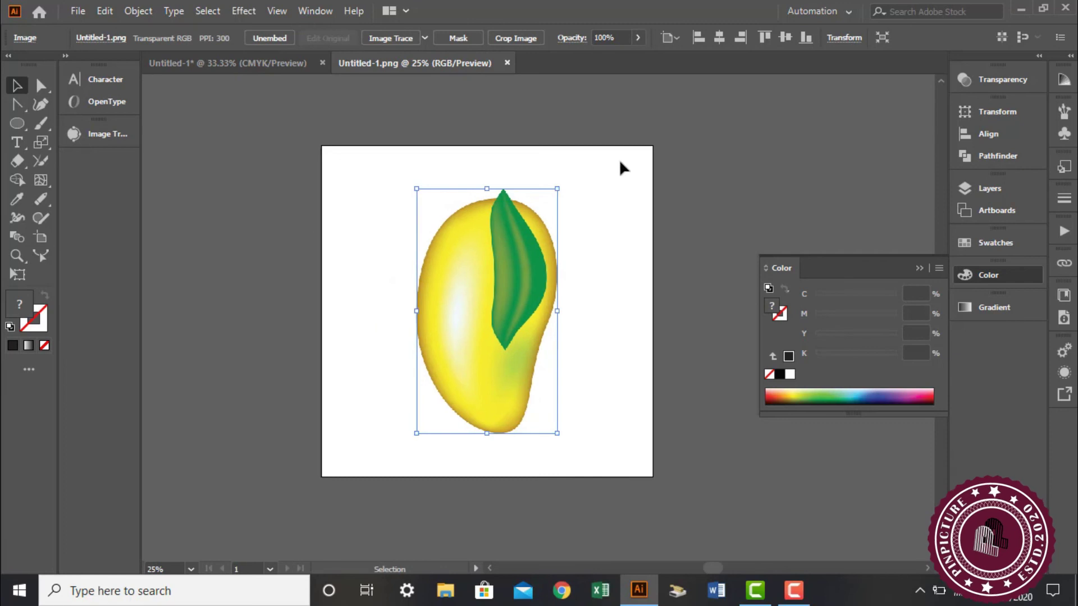
Export the mango image to the Desktop as a PNG named MANGOO at High (300 ppi) resolution with a transparent background.
click(78, 11)
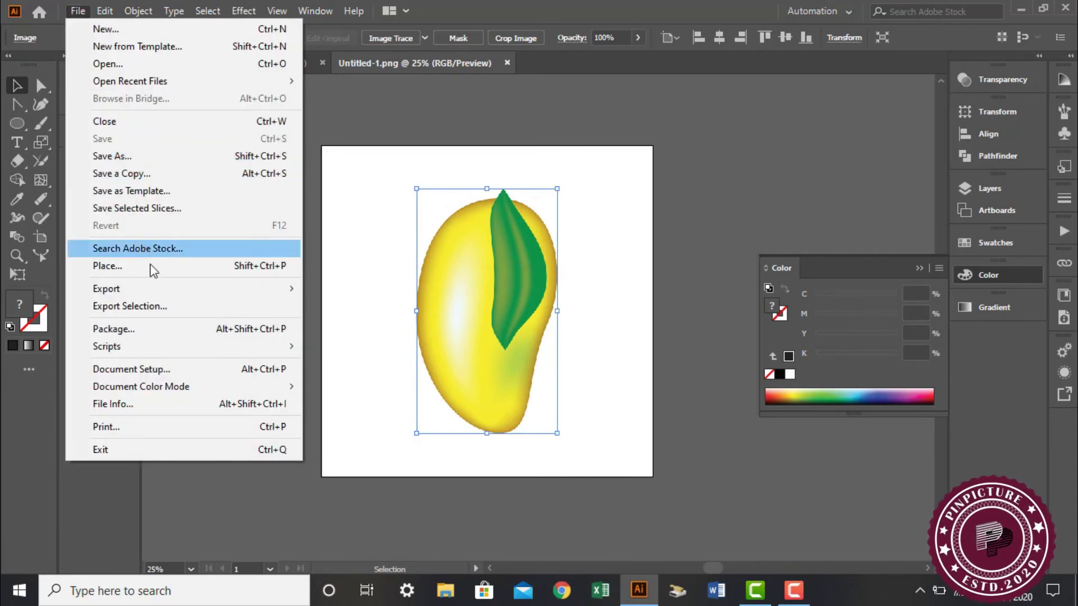
mouse_move(160, 290)
click(356, 306)
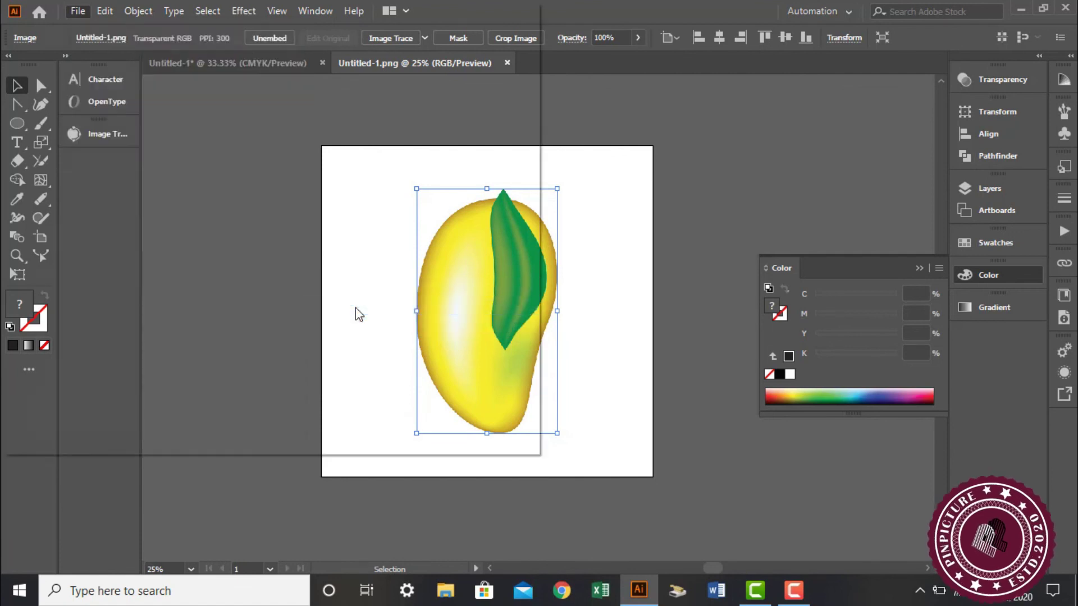
click(211, 297)
key(BackSpace)
key(BackSpace)
key(BackSpace)
key(BackSpace)
key(BackSpace)
key(BackSpace)
key(BackSpace)
key(BackSpace)
key(BackSpace)
key(BackSpace)
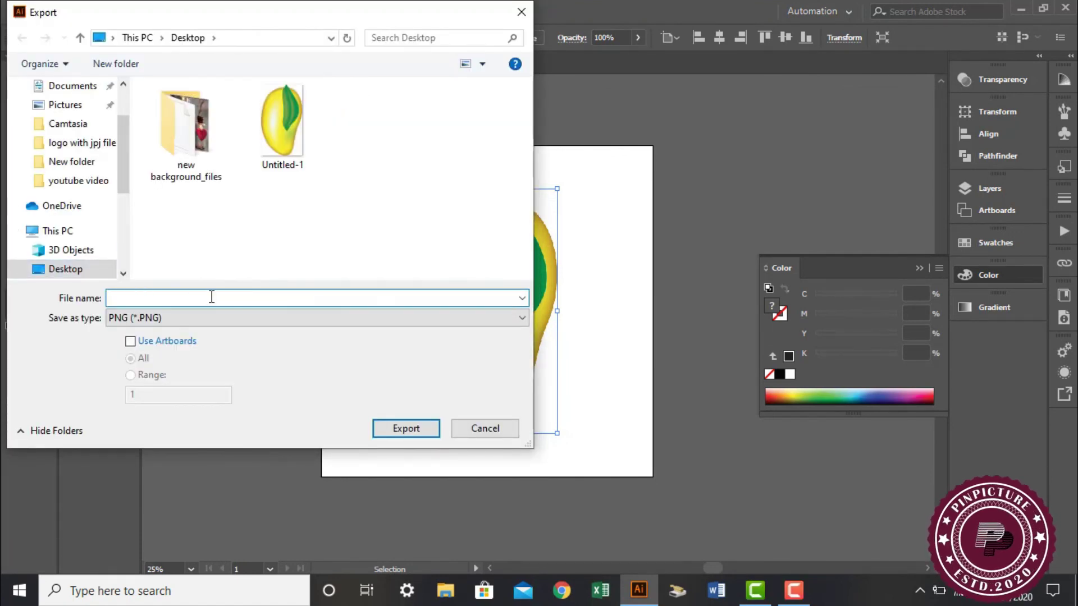
text(MANGOO)
key(Return)
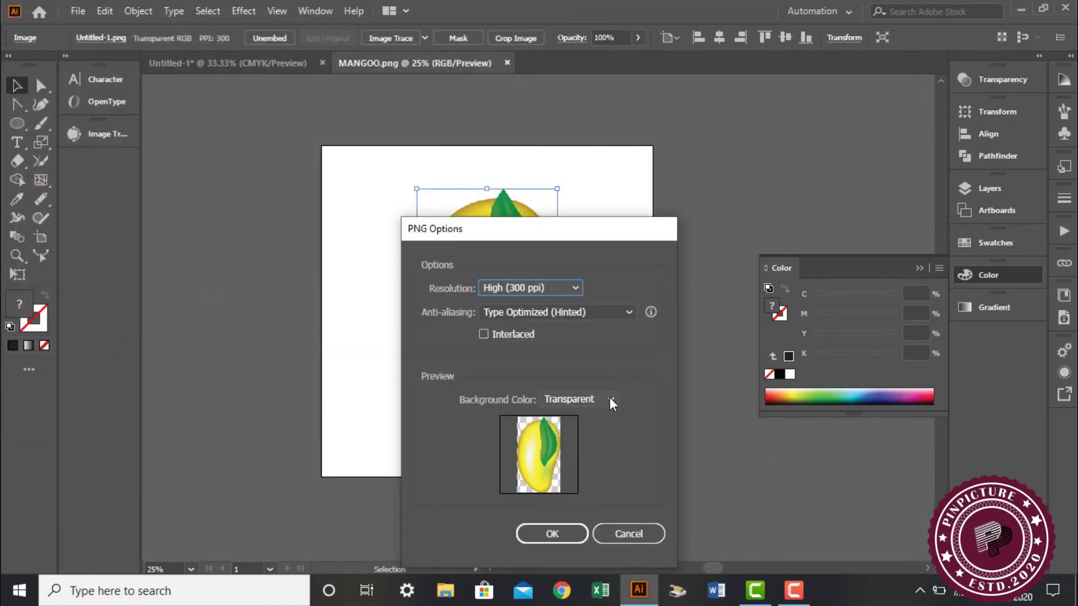
click(564, 532)
click(794, 590)
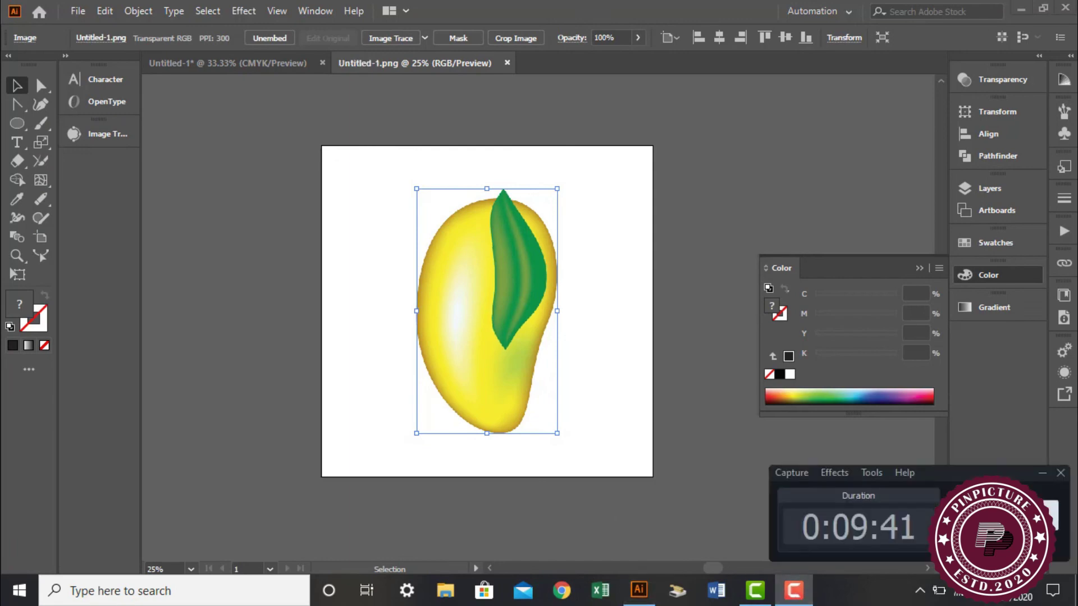